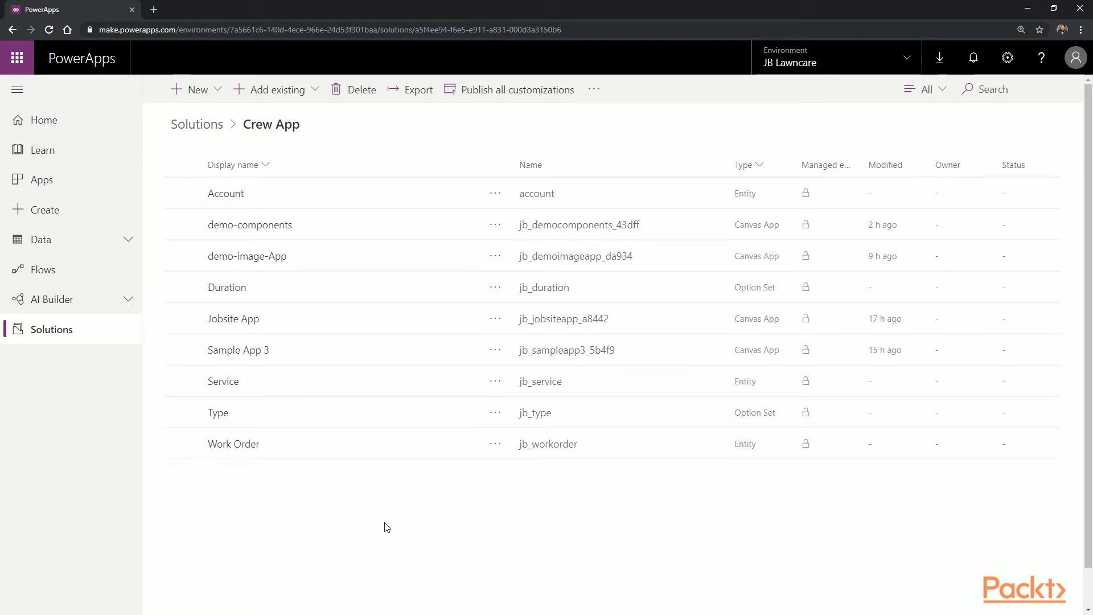
Open the classic solution editor, dismiss the Try New Experience banner and display the solution's processes.
{"action": "left_click", "coordinate": [593, 89]}
{"action": "left_click", "coordinate": [612, 190]}
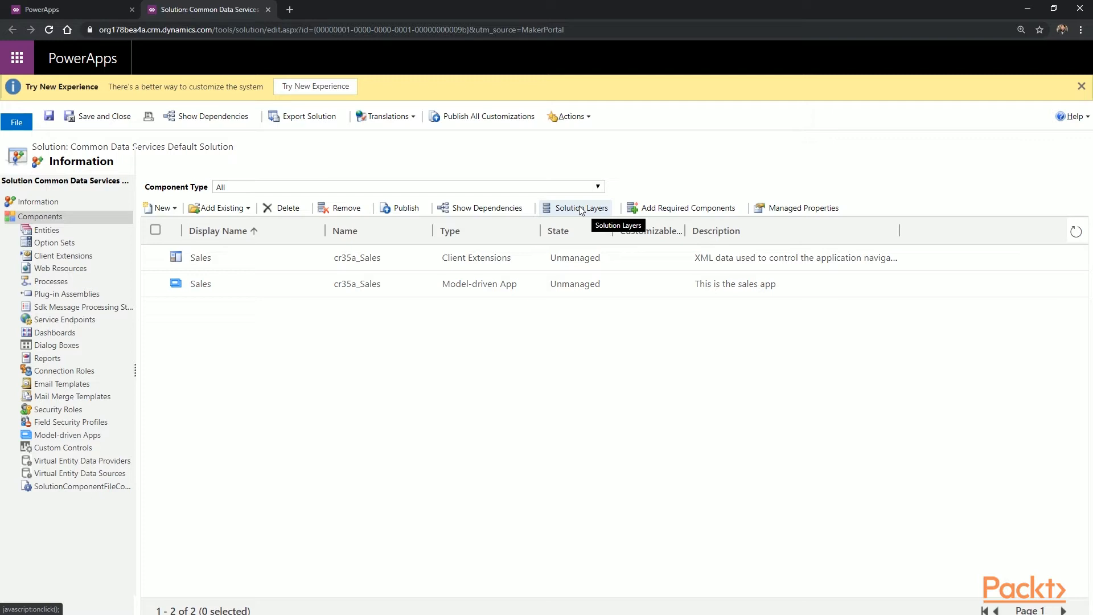
{"action": "left_click", "coordinate": [1080, 88]}
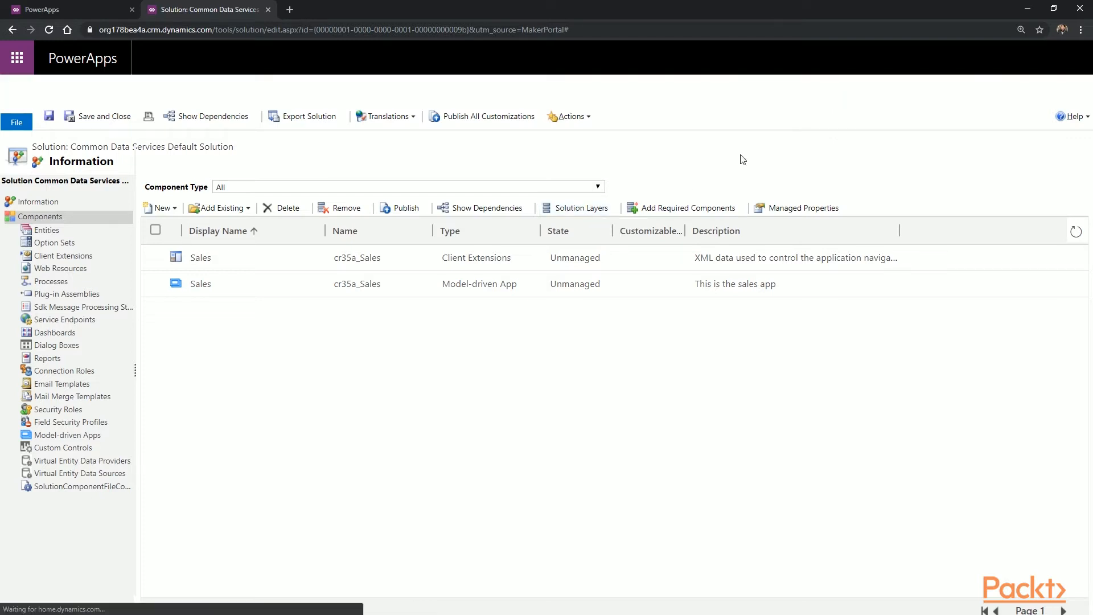
{"action": "left_click", "coordinate": [71, 285]}
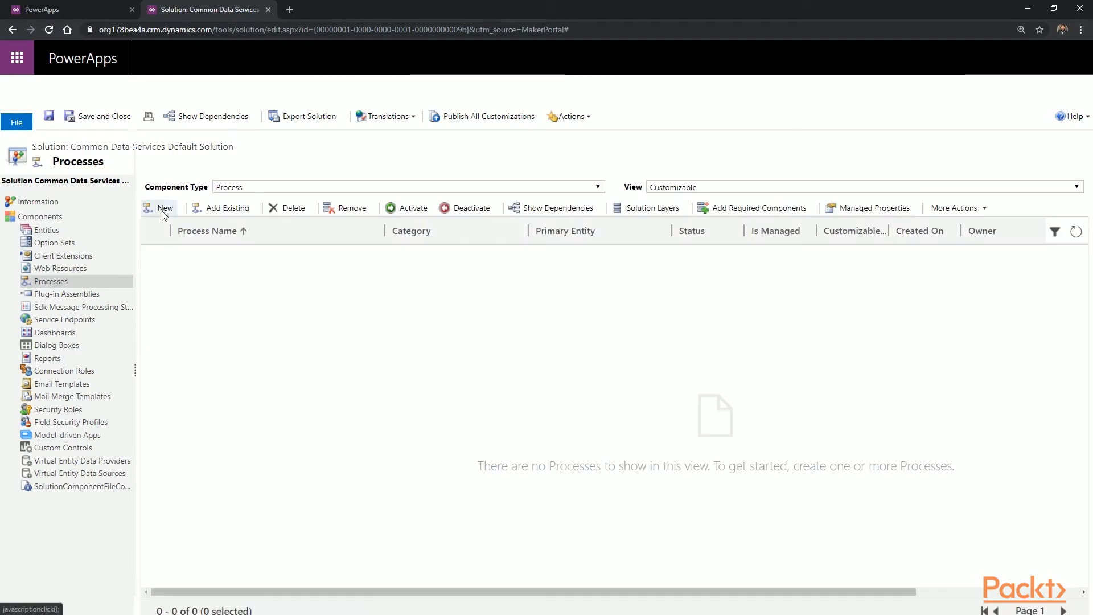
Start a new process in the solution and name it "RT - WorkOrder - Set Name".
{"action": "left_click", "coordinate": [162, 209]}
{"action": "left_click", "coordinate": [418, 225]}
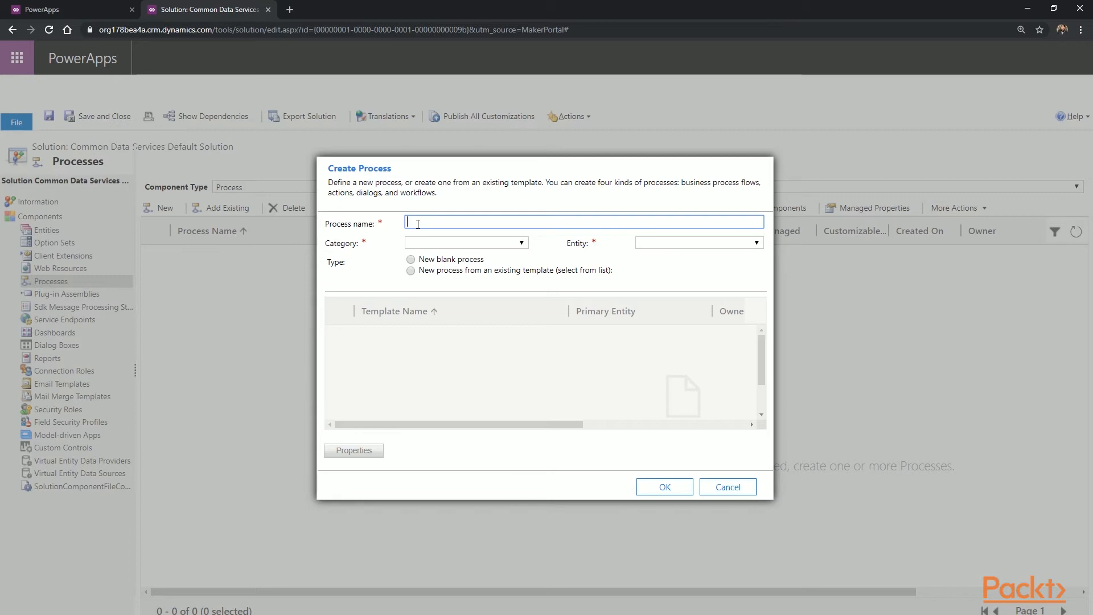
{"action": "type", "text": "RT - WorkOrder -"}
{"action": "left_click", "coordinate": [418, 222]}
{"action": "type", "text": "-"}
{"action": "key", "text": "End"}
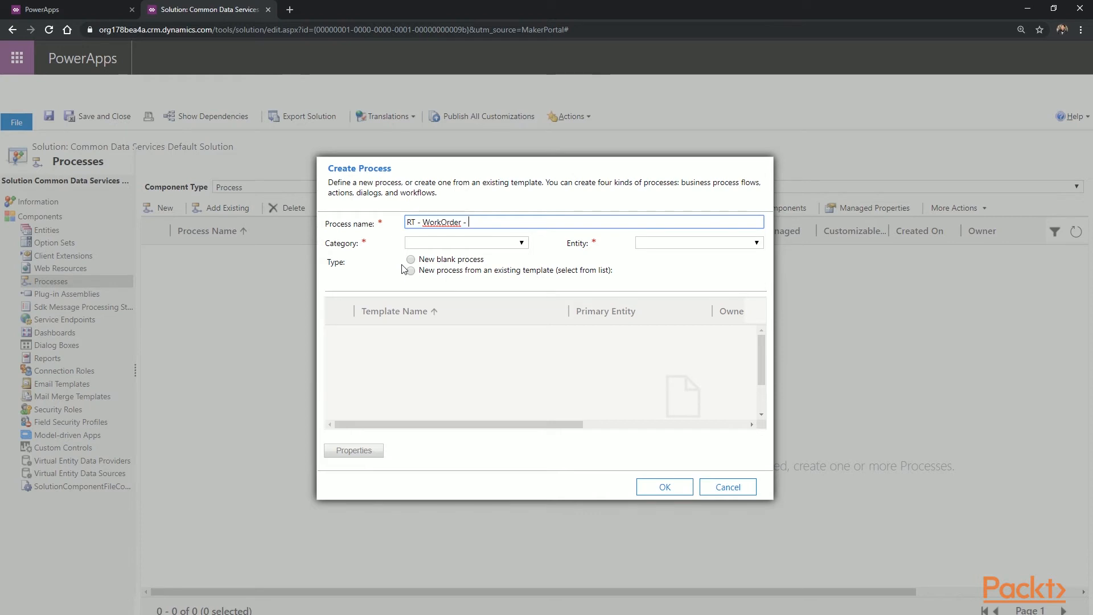
{"action": "type", "text": "Set Name"}
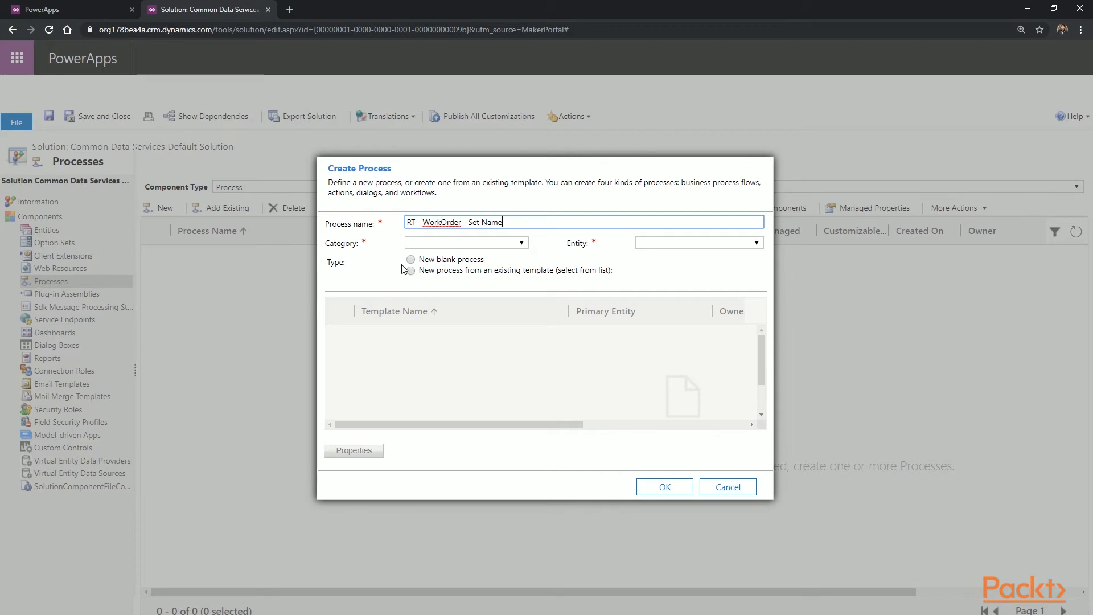
Create the process as a blank Workflow for the Work Order entity, with running in the background turned off.
{"action": "left_click", "coordinate": [470, 246]}
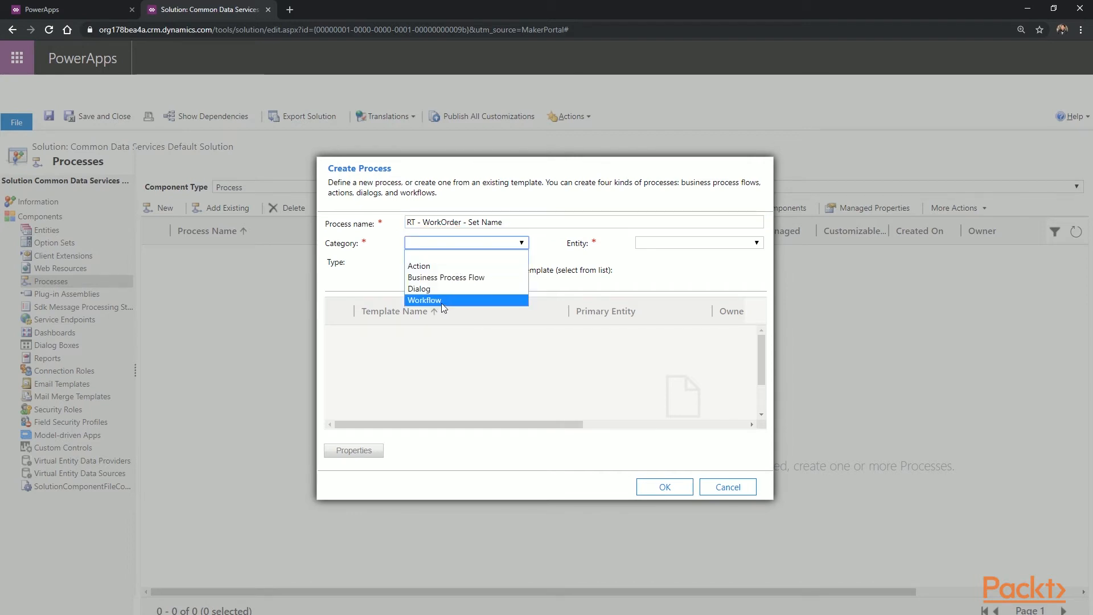
{"action": "left_click", "coordinate": [441, 300]}
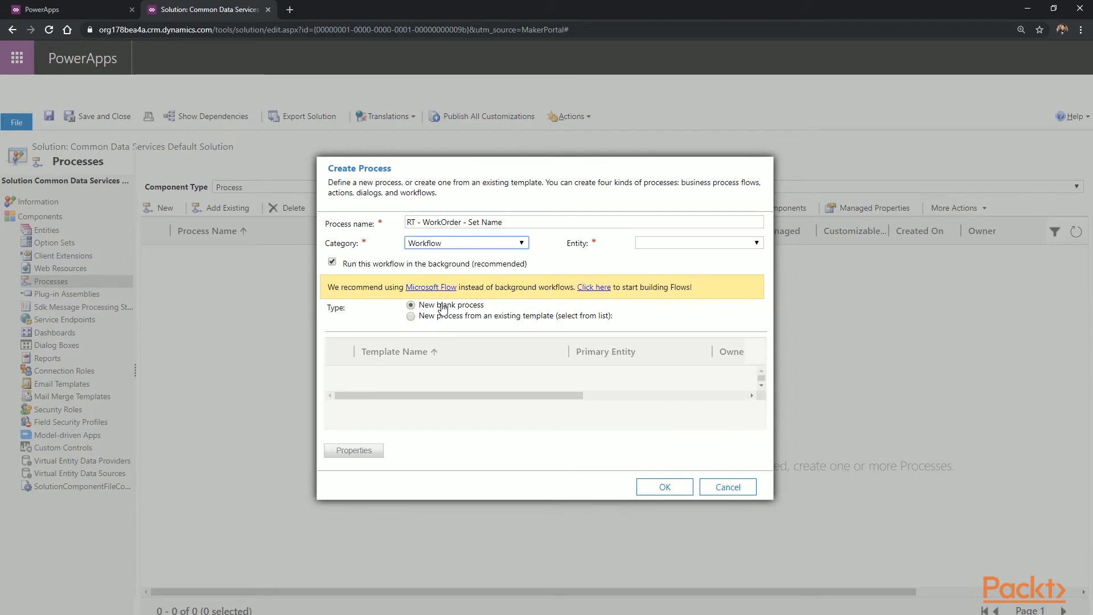
{"action": "left_click", "coordinate": [333, 263]}
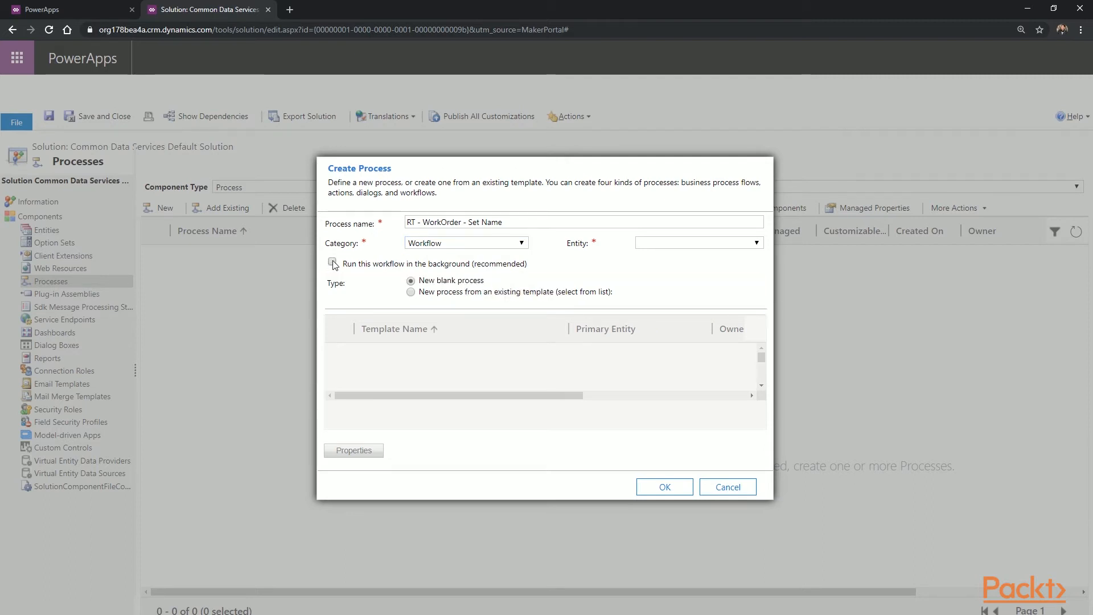
{"action": "left_click", "coordinate": [659, 245]}
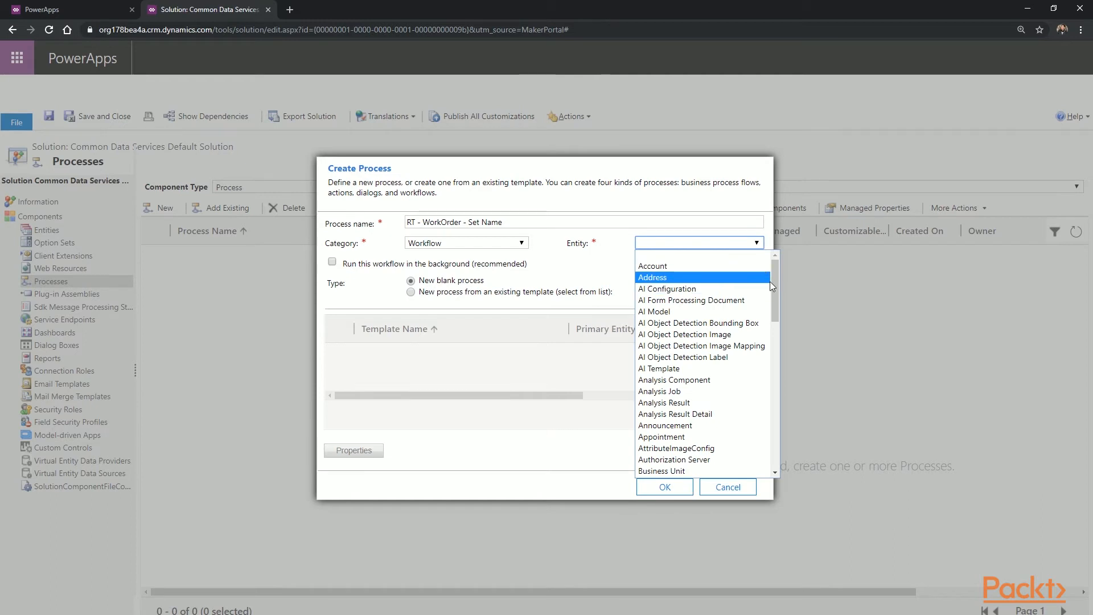
{"action": "left_click_drag", "start_coordinate": [770, 282], "coordinate": [759, 441]}
{"action": "left_click", "coordinate": [673, 471]}
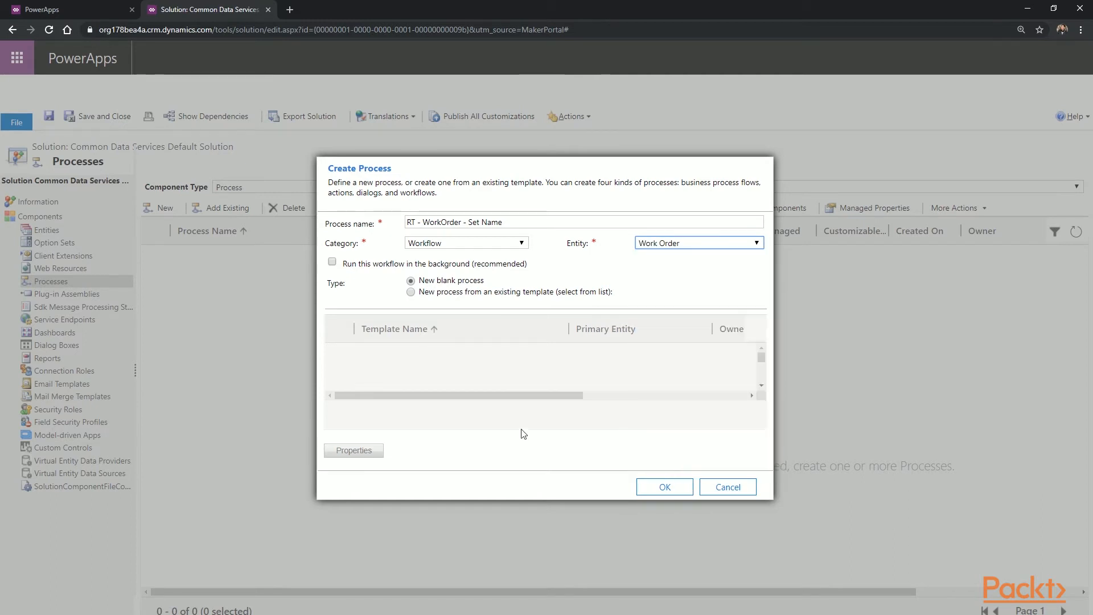
{"action": "left_click", "coordinate": [664, 489]}
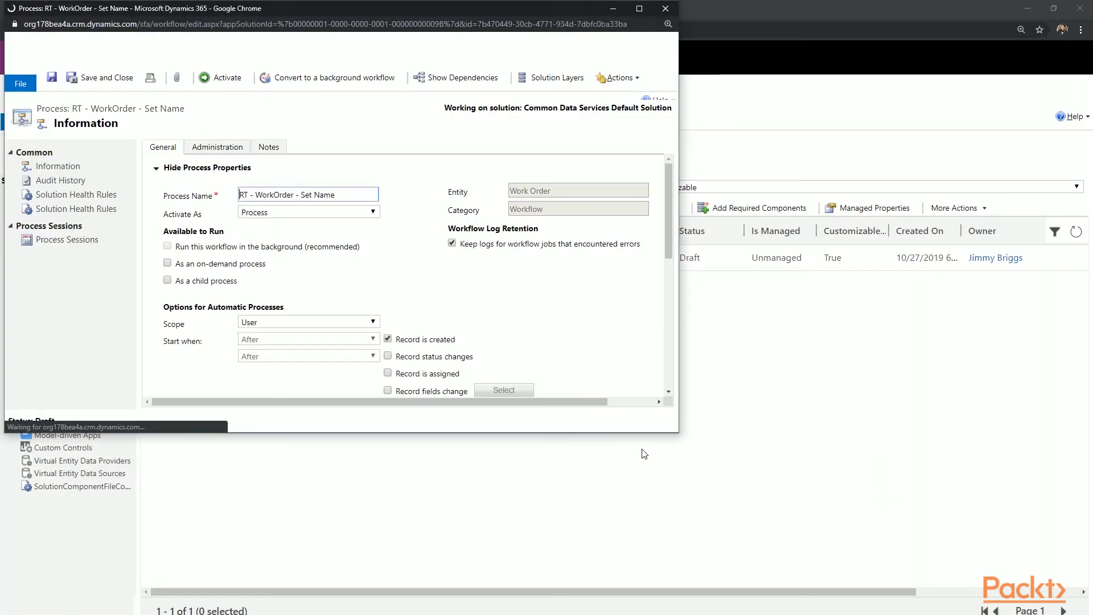
Maximize the process window and set the workflow's automatic process scope to Organization.
{"action": "left_click", "coordinate": [639, 8]}
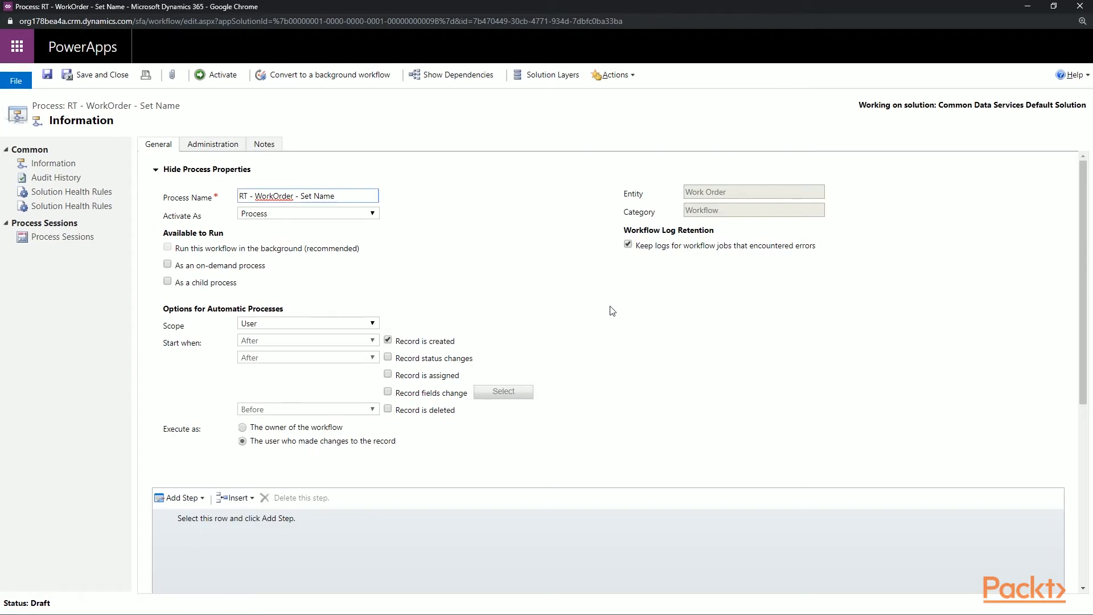
{"action": "left_click", "coordinate": [347, 323]}
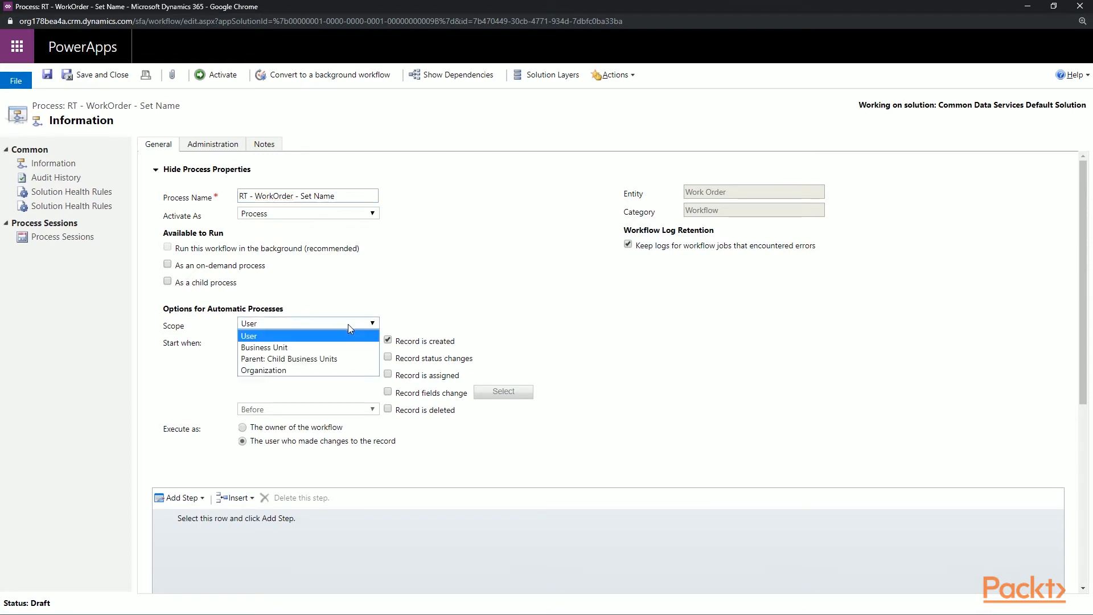
{"action": "left_click", "coordinate": [308, 371]}
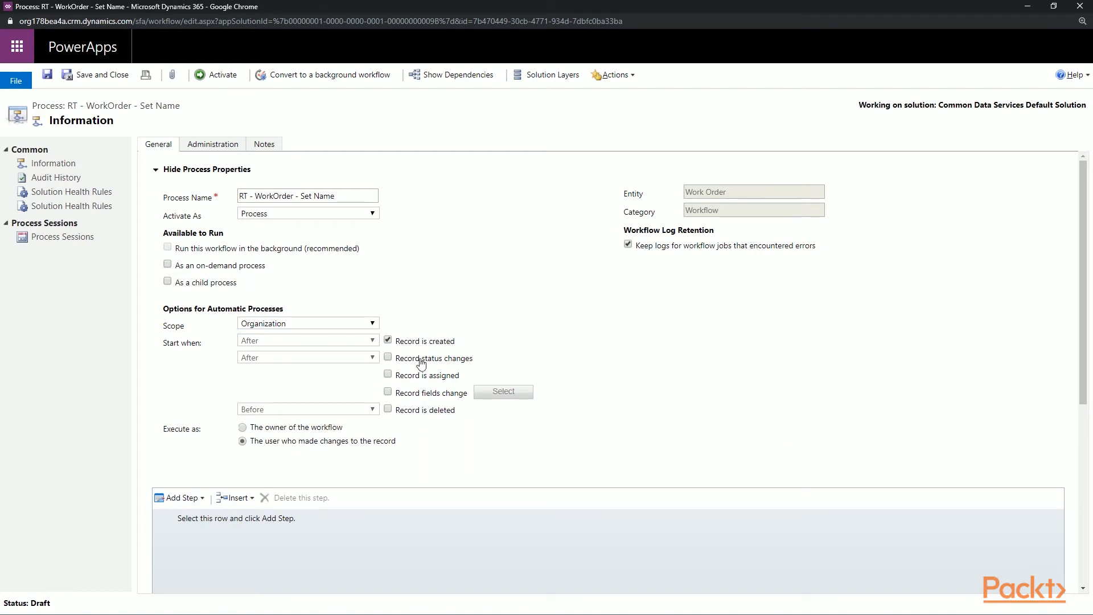
Make the workflow also start when record fields change, monitoring the Account and Scheduled Start fields.
{"action": "left_click", "coordinate": [388, 392]}
{"action": "left_click", "coordinate": [505, 394]}
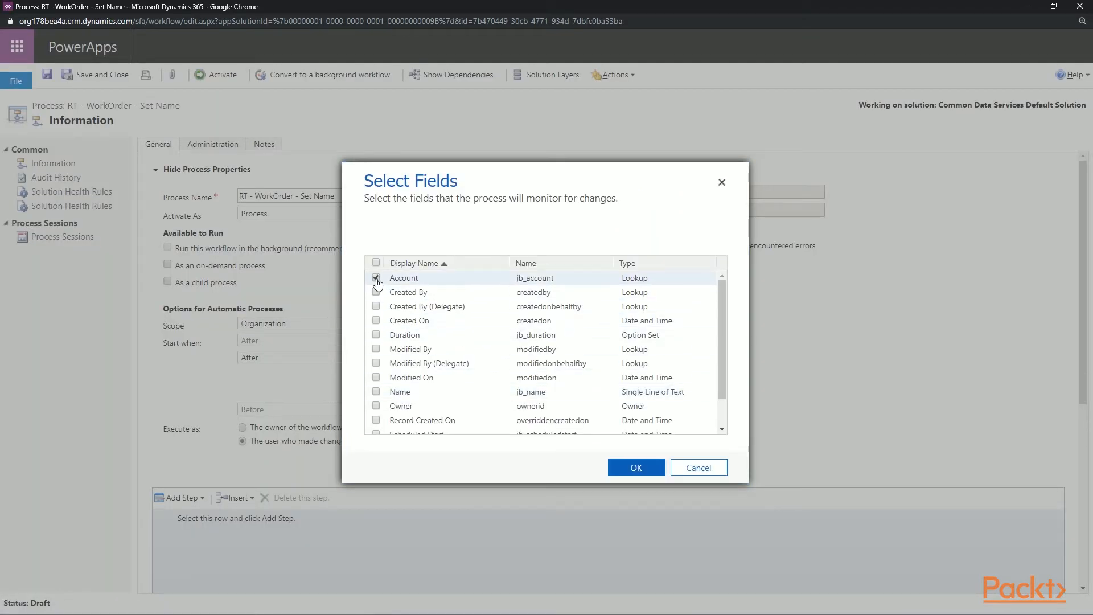
{"action": "scroll", "coordinate": [433, 319], "scroll_direction": "down", "scroll_amount": 2}
{"action": "left_click", "coordinate": [376, 399]}
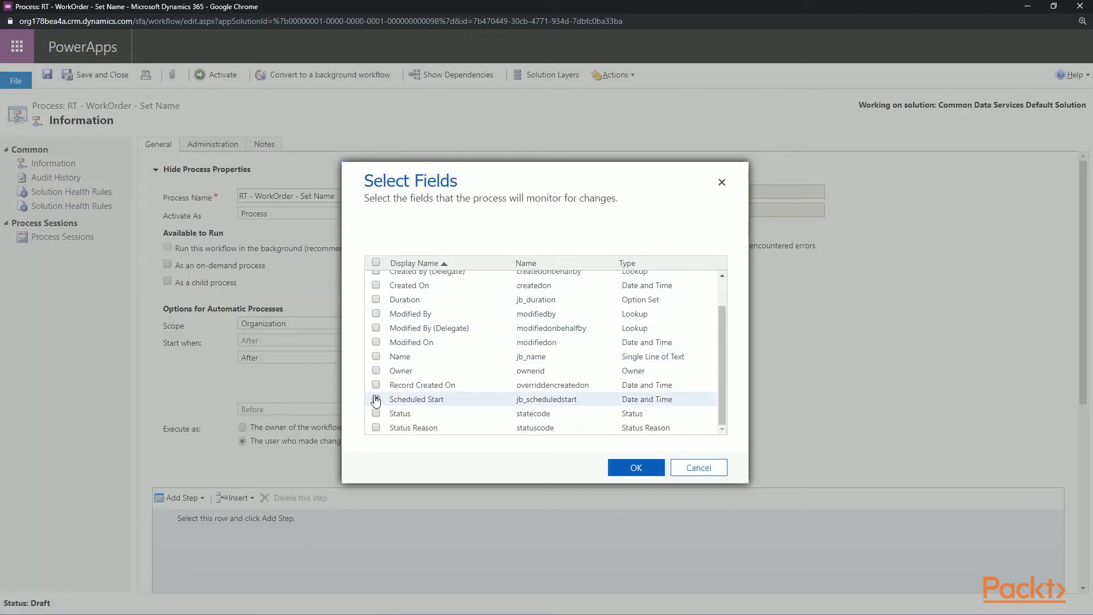
{"action": "left_click", "coordinate": [635, 468]}
Add a Check Condition step to the workflow with the description "Check for account and start date".
{"action": "scroll", "coordinate": [477, 444], "scroll_direction": "down", "scroll_amount": 2}
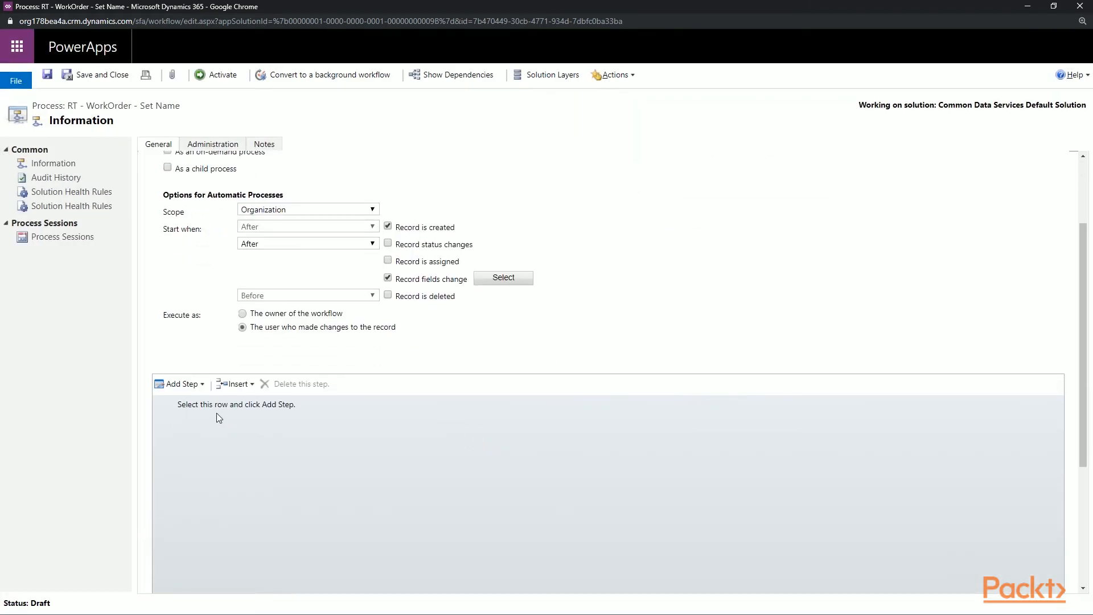
{"action": "left_click", "coordinate": [185, 387]}
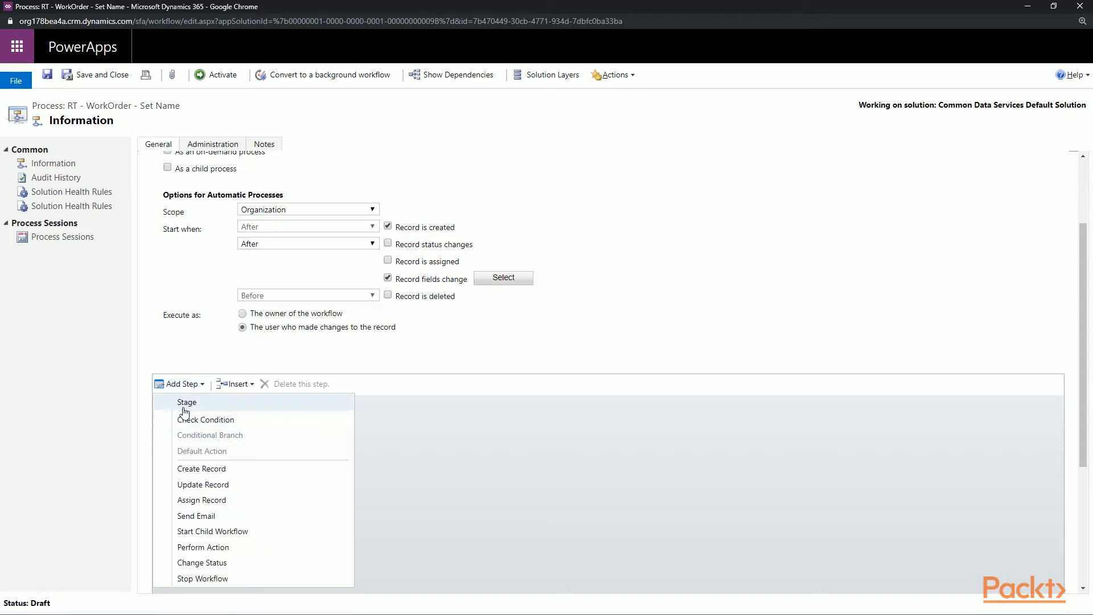
{"action": "left_click", "coordinate": [185, 420]}
{"action": "left_click", "coordinate": [295, 403]}
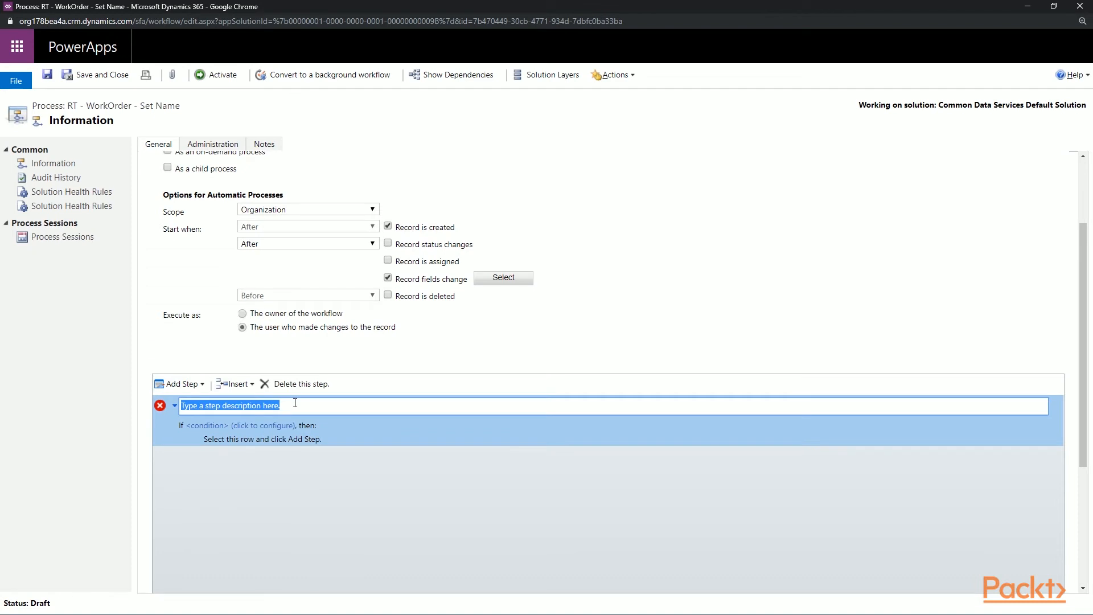
{"action": "type", "text": "Check for account and start date"}
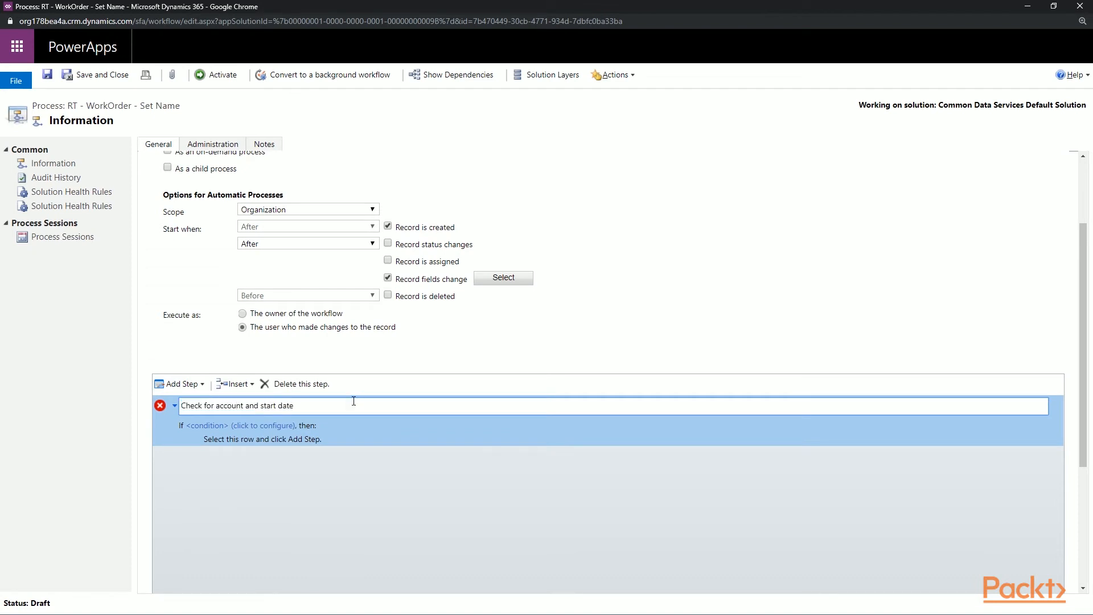
Open the step's condition for configuration and add the clause Work Order, Account, Contains Data.
{"action": "left_click", "coordinate": [274, 428]}
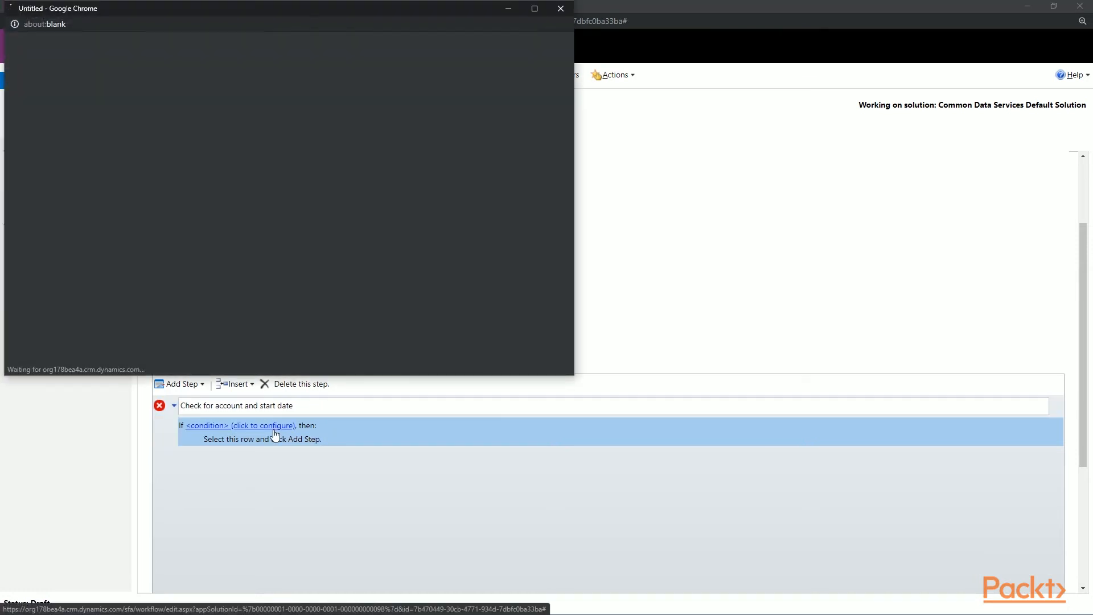
{"action": "left_click", "coordinate": [534, 9]}
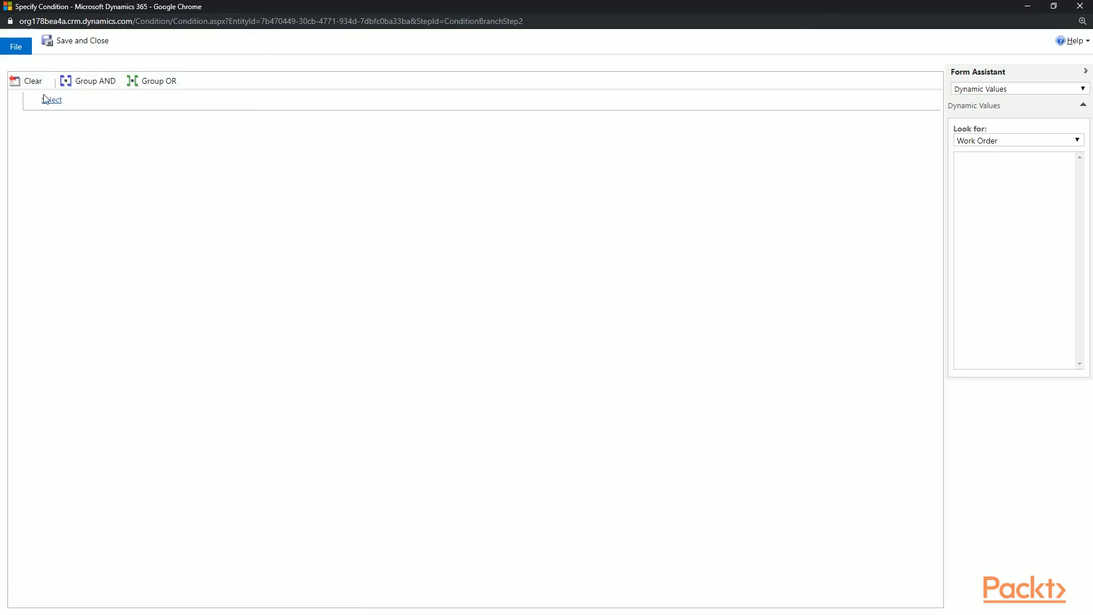
{"action": "left_click", "coordinate": [47, 96]}
{"action": "left_click", "coordinate": [70, 123]}
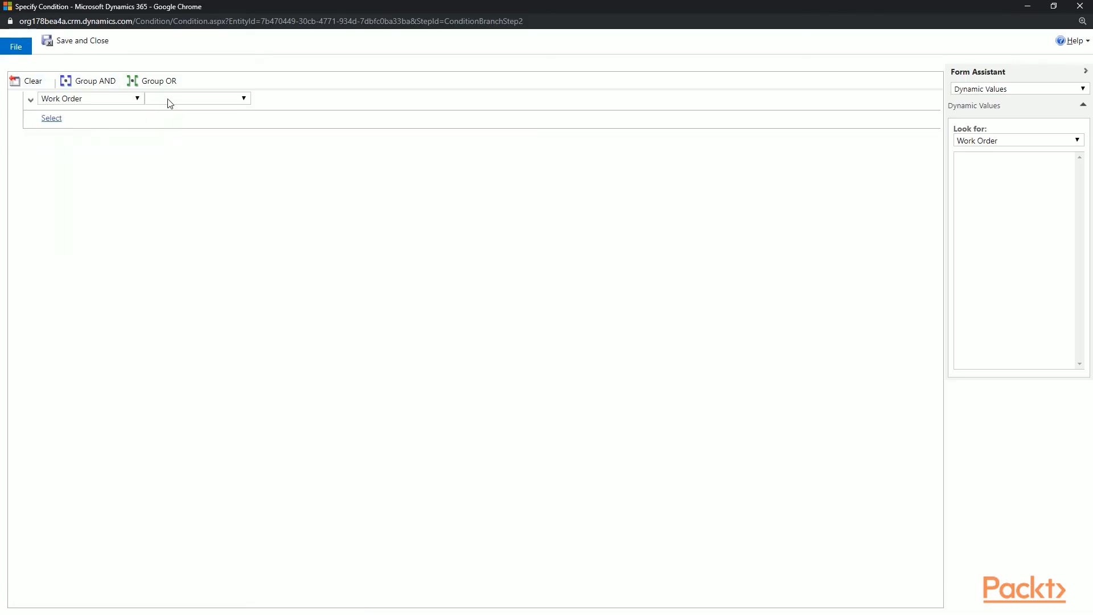
{"action": "left_click", "coordinate": [168, 100]}
{"action": "left_click", "coordinate": [171, 112]}
{"action": "left_click", "coordinate": [303, 102]}
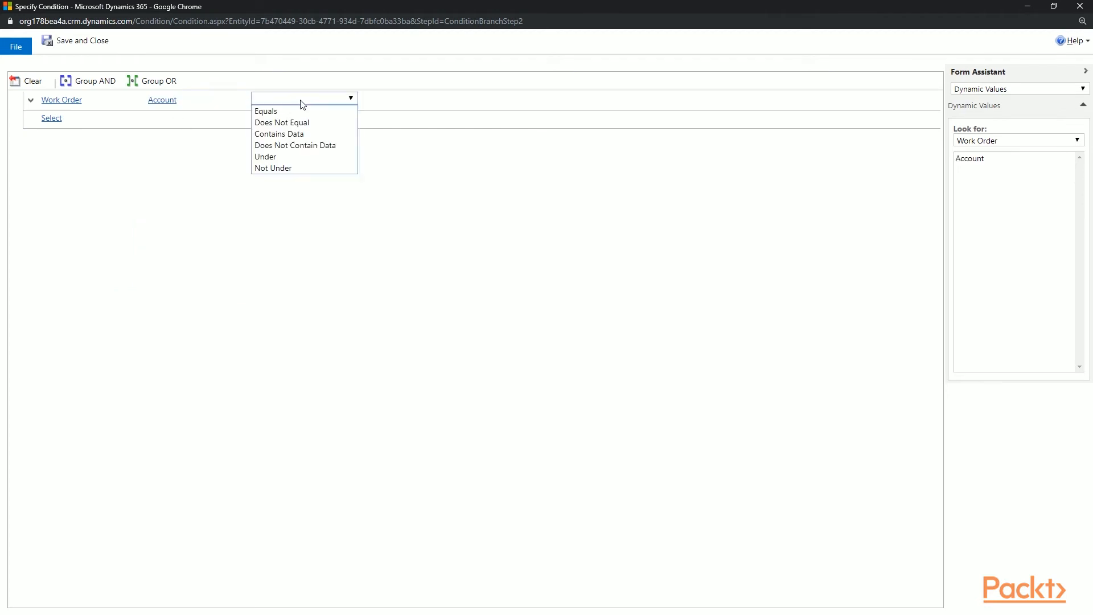
{"action": "left_click", "coordinate": [272, 134]}
Add a second condition clause: Work Order, Scheduled Start, Contains Data.
{"action": "left_click", "coordinate": [50, 118]}
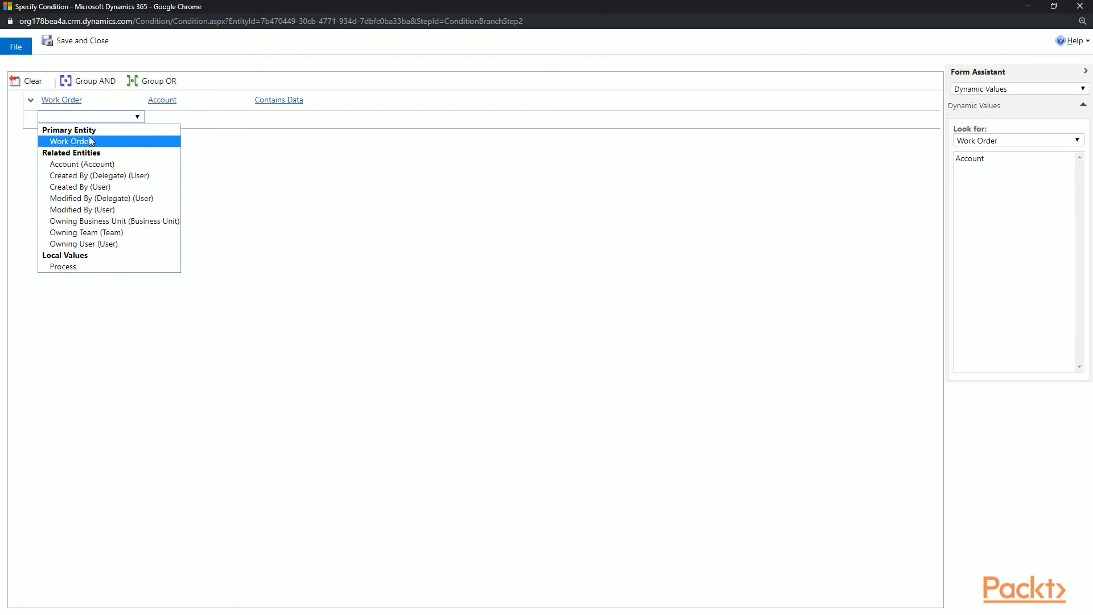
{"action": "left_click", "coordinate": [150, 140]}
{"action": "left_click", "coordinate": [158, 117]}
{"action": "left_click", "coordinate": [171, 280]}
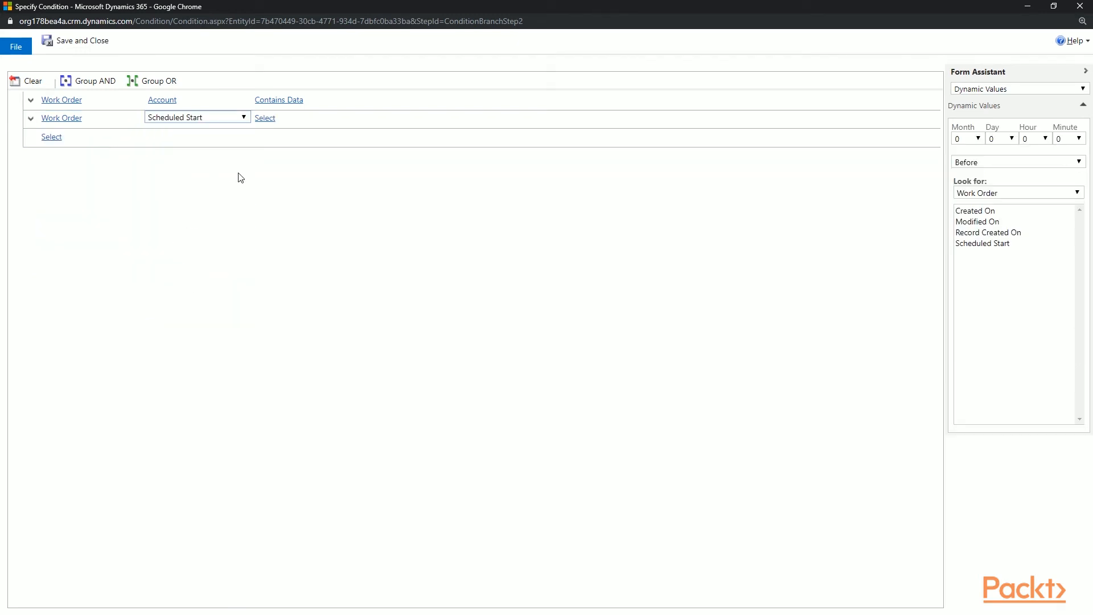
{"action": "left_click", "coordinate": [270, 118]}
{"action": "left_click", "coordinate": [282, 245]}
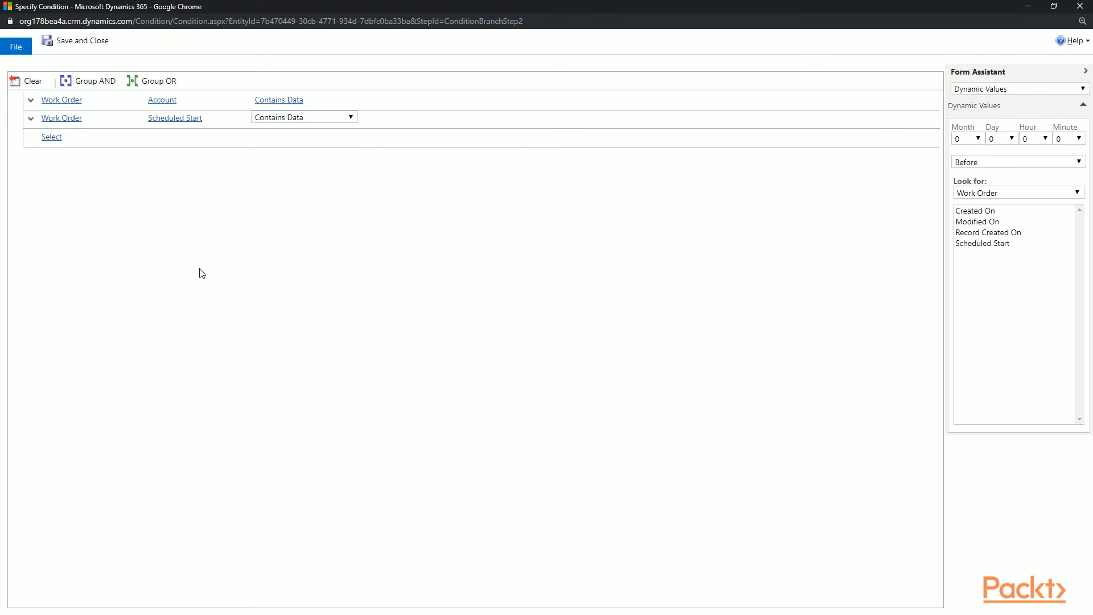
Group the Account and Scheduled Start clauses with AND, and save and close the condition.
{"action": "left_click", "coordinate": [31, 99]}
{"action": "left_click", "coordinate": [42, 115]}
{"action": "left_click", "coordinate": [30, 118]}
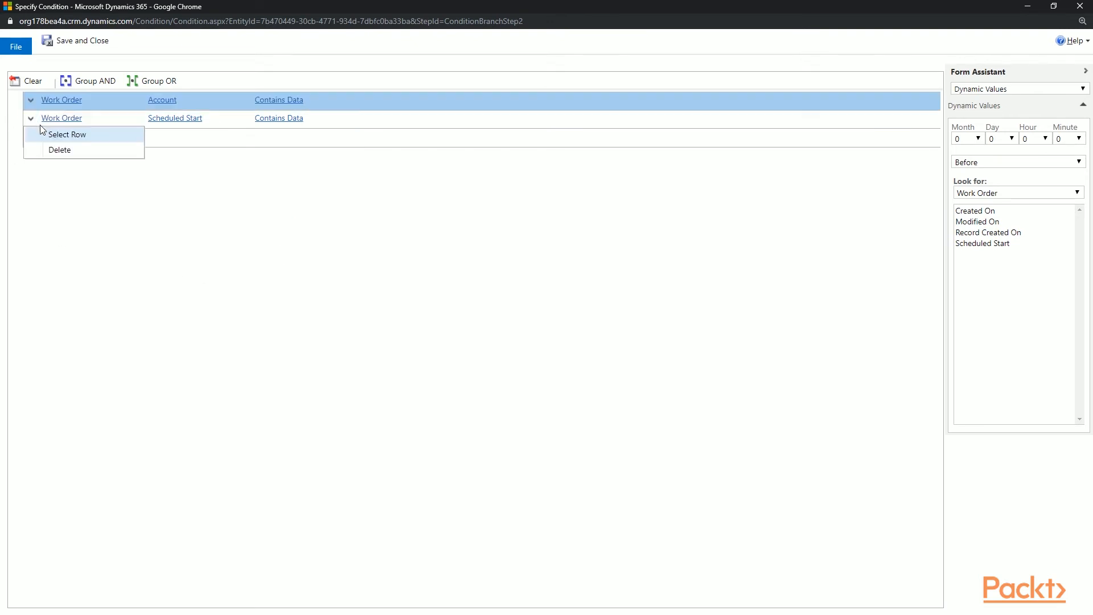
{"action": "left_click", "coordinate": [45, 134]}
{"action": "left_click", "coordinate": [91, 82]}
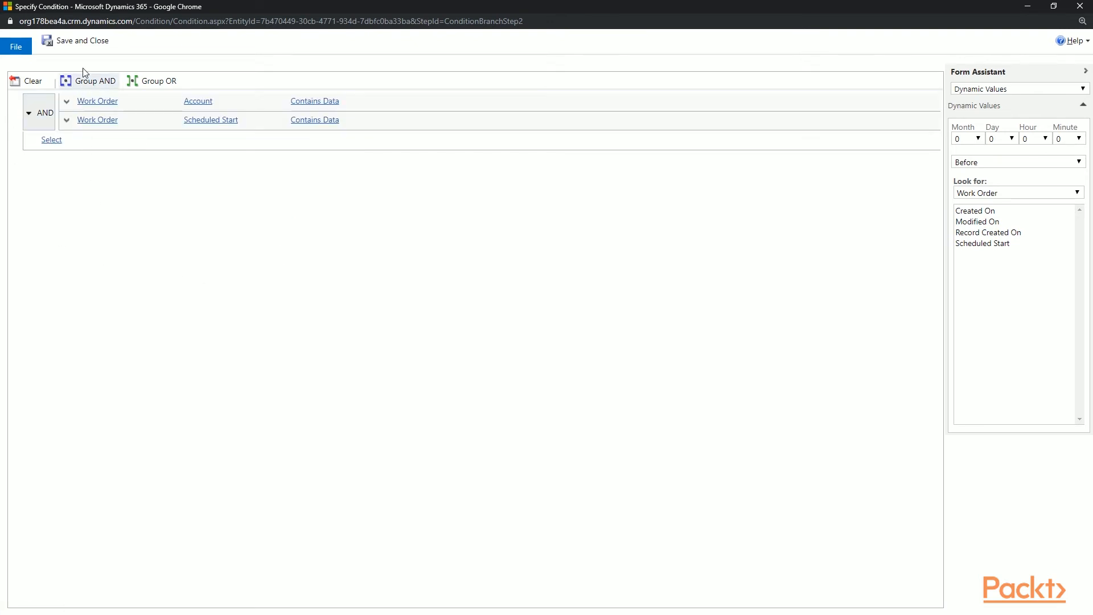
{"action": "left_click", "coordinate": [92, 45]}
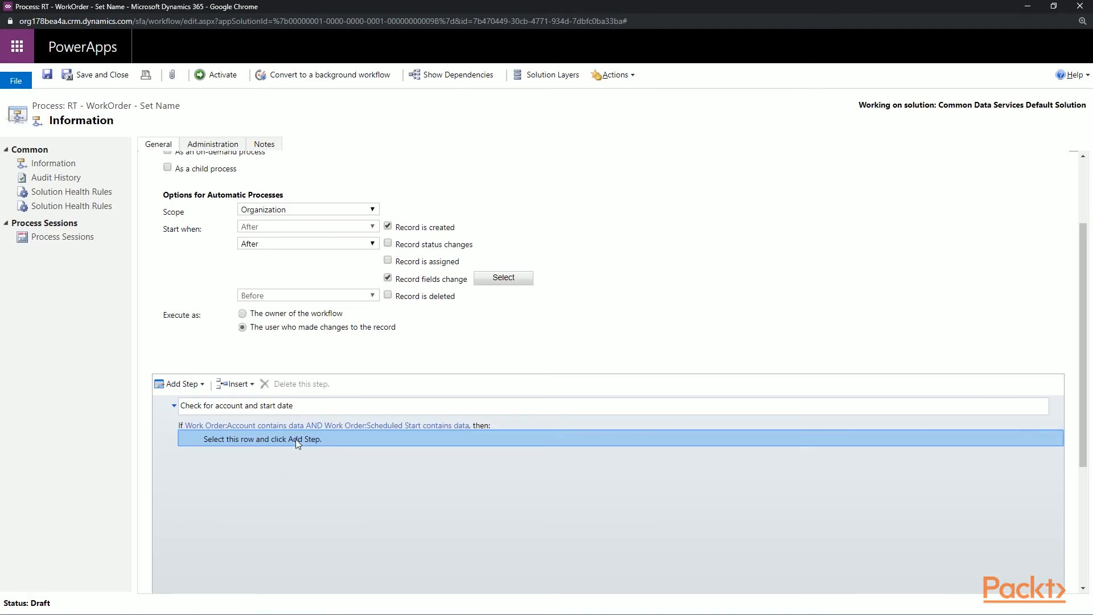
Add an Update Record step for Work Order under the condition, describe it as "Set the name" and open its properties.
{"action": "left_click", "coordinate": [181, 383]}
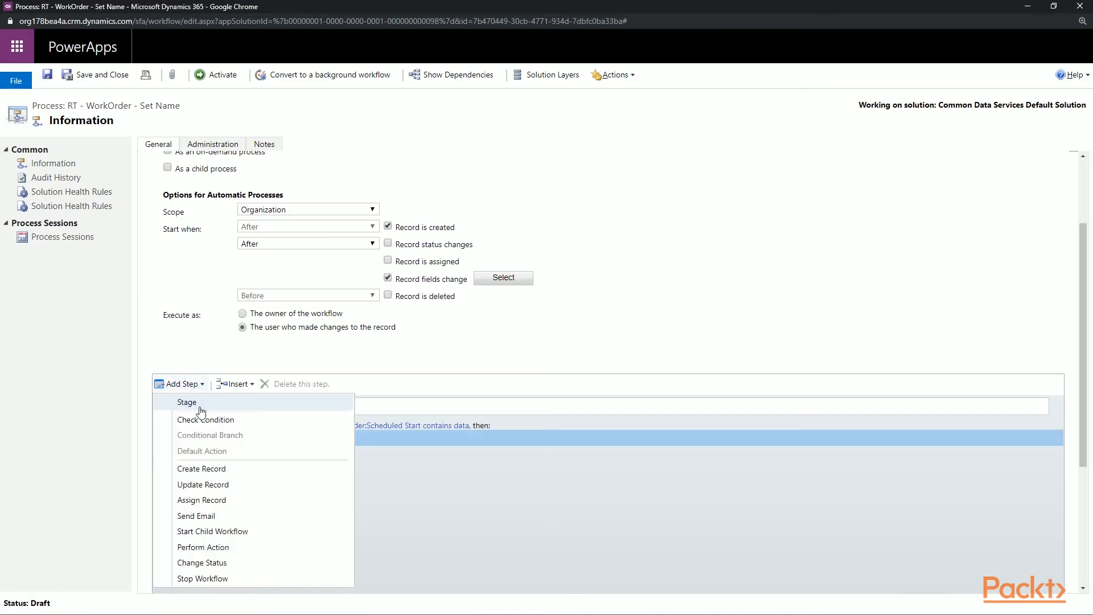
{"action": "left_click", "coordinate": [211, 486]}
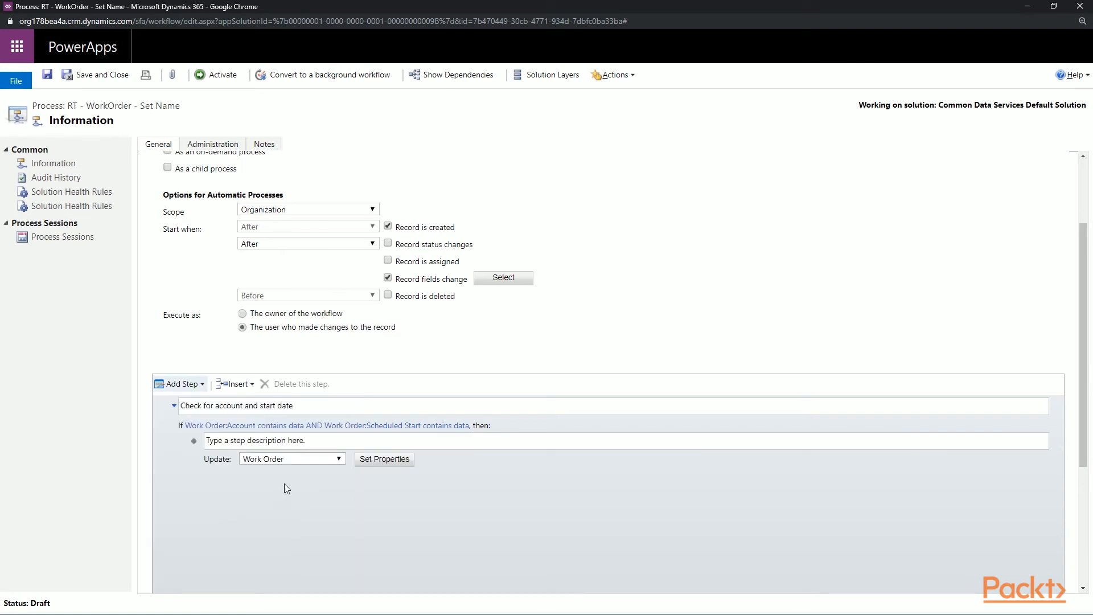
{"action": "left_click", "coordinate": [302, 441]}
{"action": "type", "text": "Set the name"}
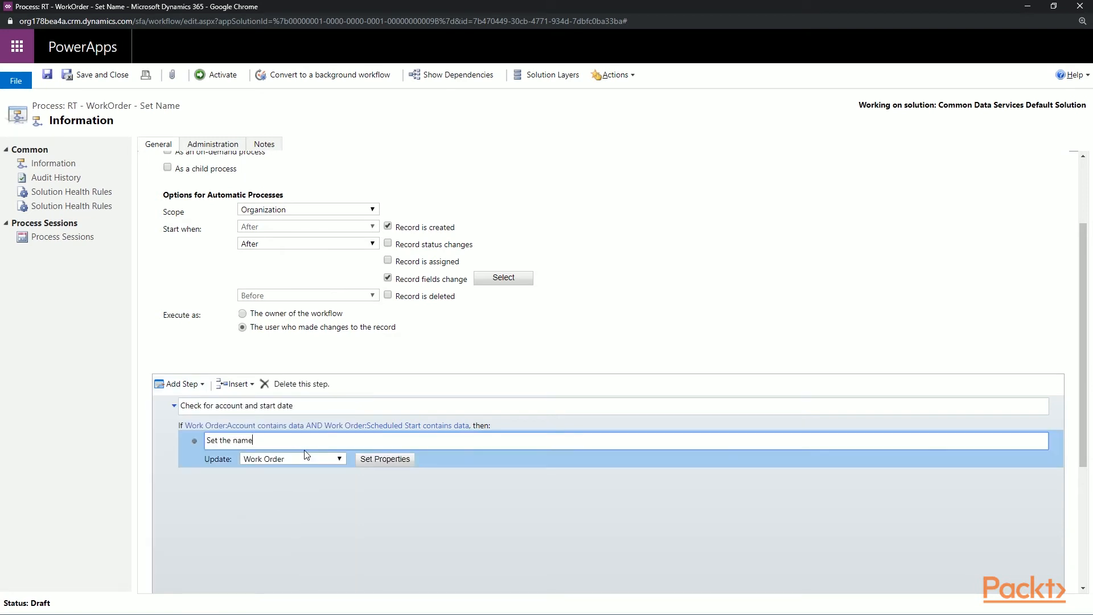
{"action": "left_click", "coordinate": [391, 462]}
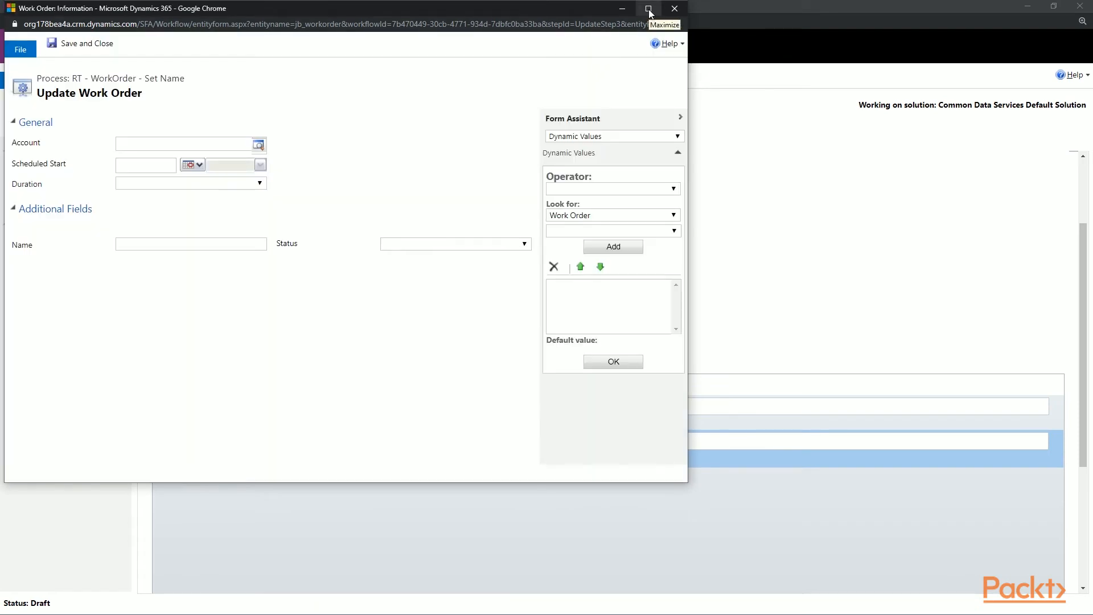
Insert the Work Order's Account as a dynamic value in the Name field of the update step.
{"action": "left_click", "coordinate": [647, 8]}
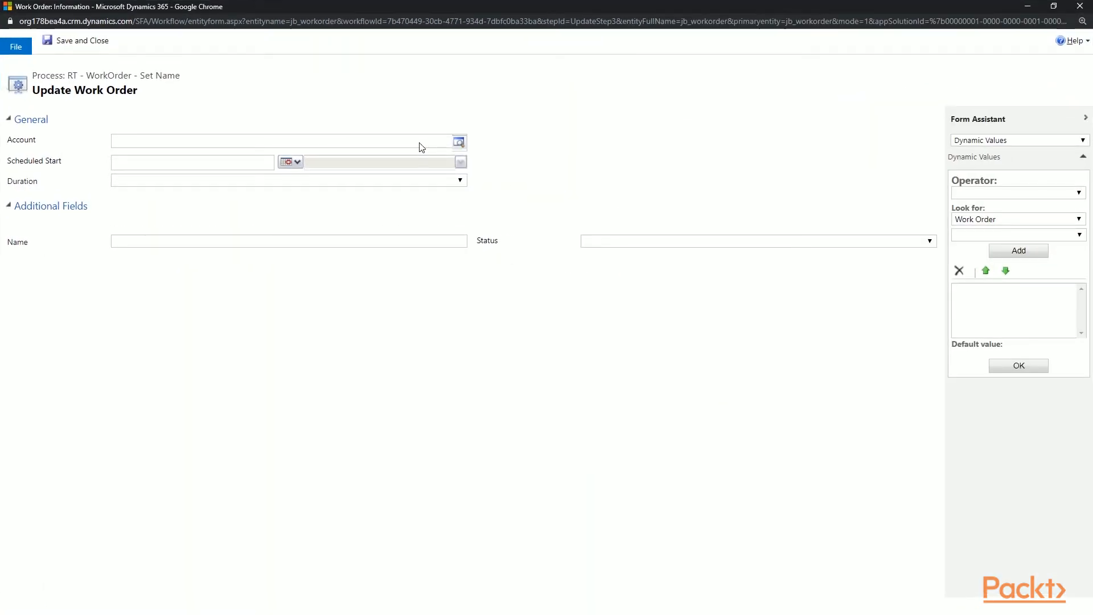
{"action": "left_click", "coordinate": [250, 241]}
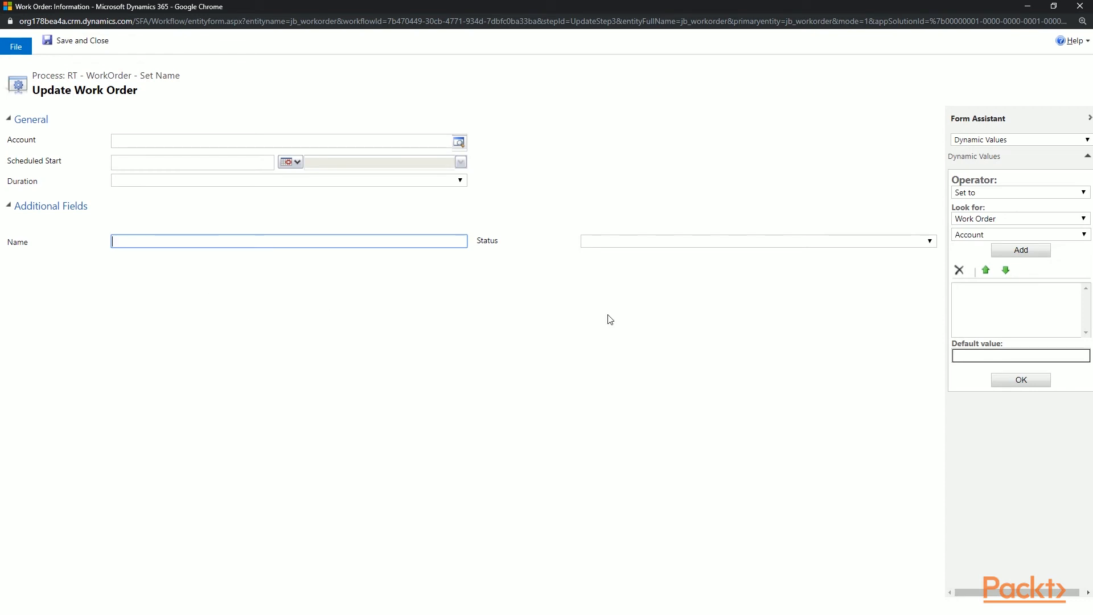
{"action": "left_click", "coordinate": [970, 195]}
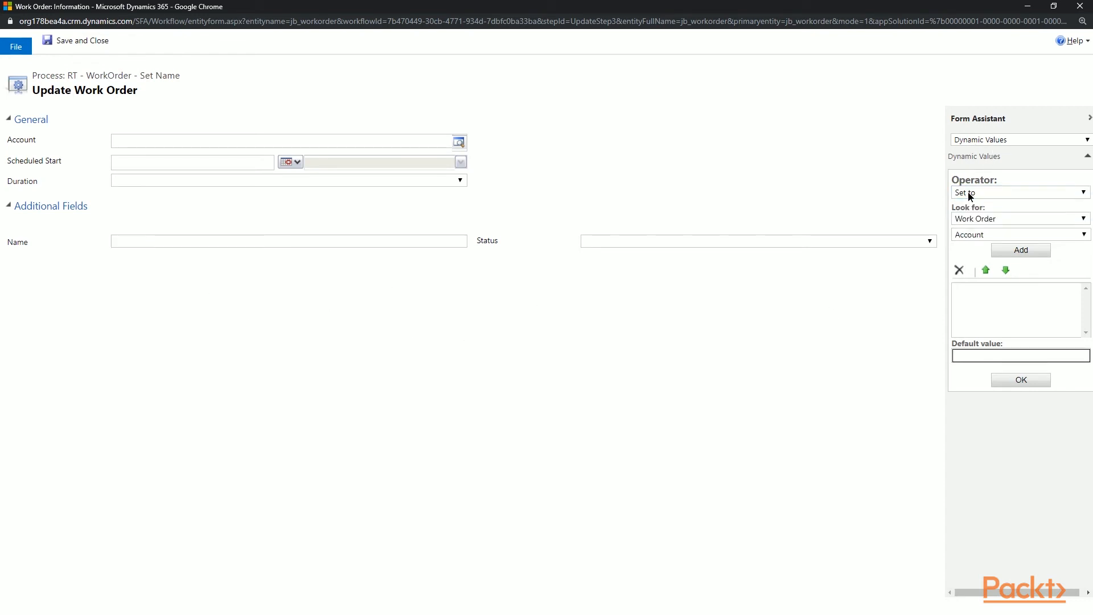
{"action": "left_click", "coordinate": [973, 219]}
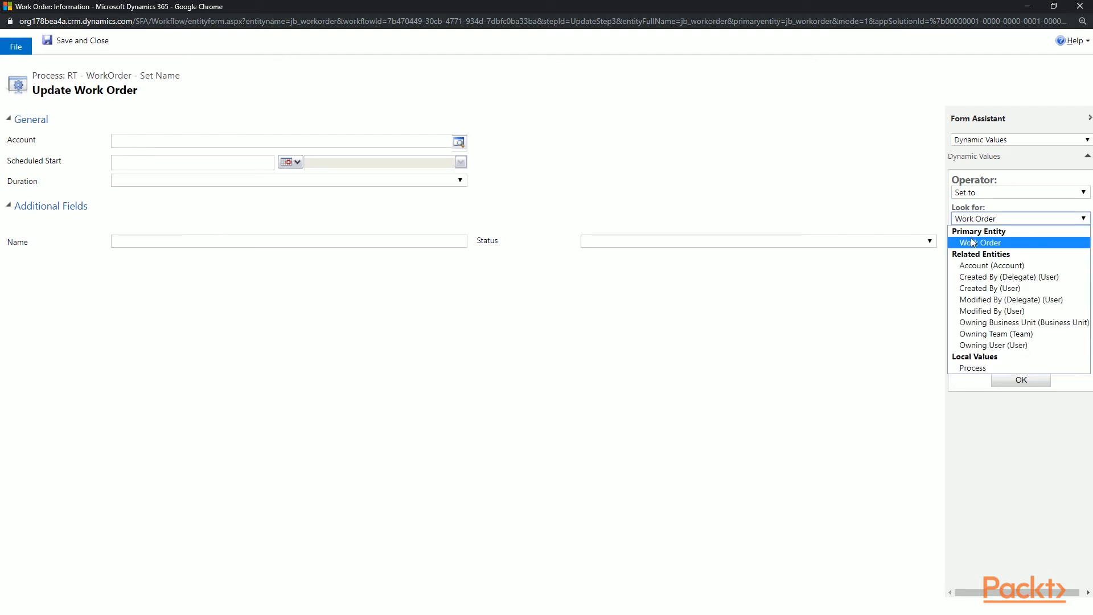
{"action": "left_click", "coordinate": [972, 242]}
{"action": "left_click", "coordinate": [1020, 250]}
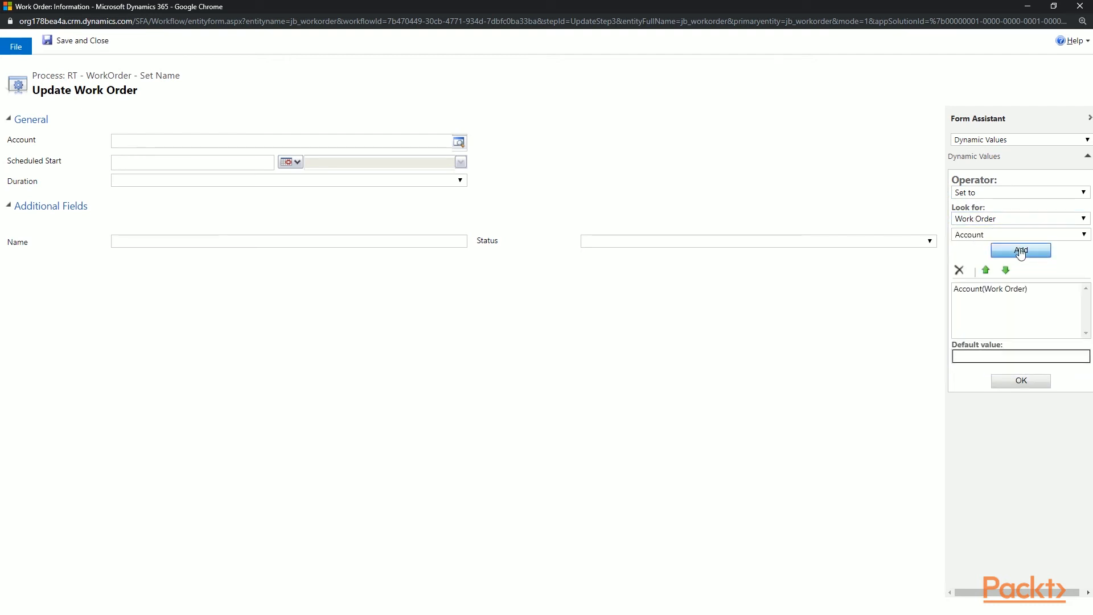
{"action": "left_click", "coordinate": [1003, 376]}
Append a hyphen and the Work Order's Scheduled Start dynamic value to the Name field, and save and close the update properties.
{"action": "left_click", "coordinate": [241, 244]}
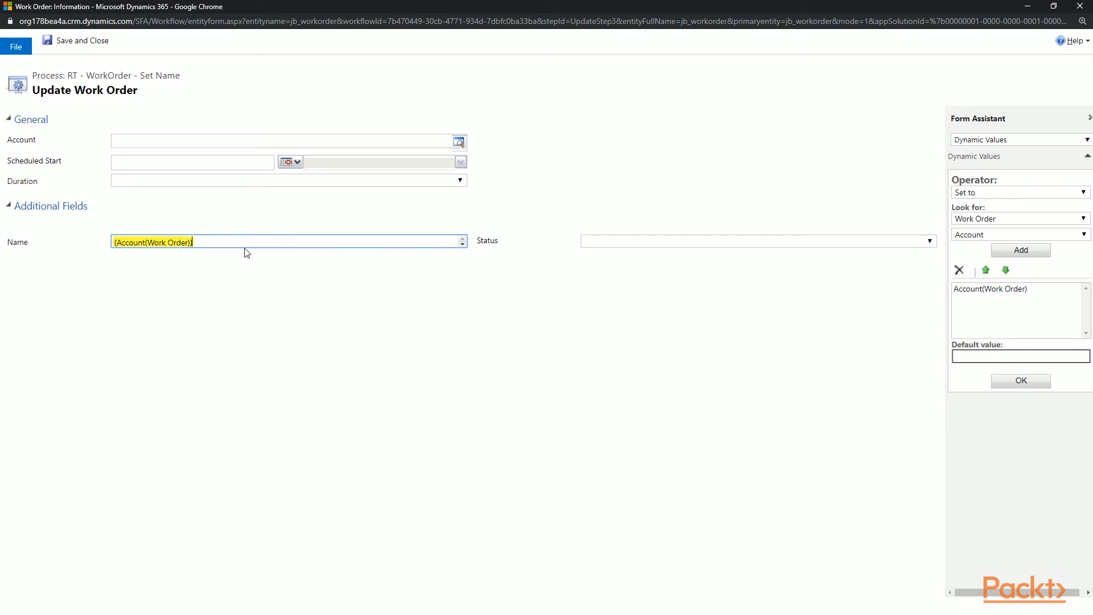
{"action": "type", "text": "-"}
{"action": "left_click", "coordinate": [980, 291]}
{"action": "left_click", "coordinate": [958, 271]}
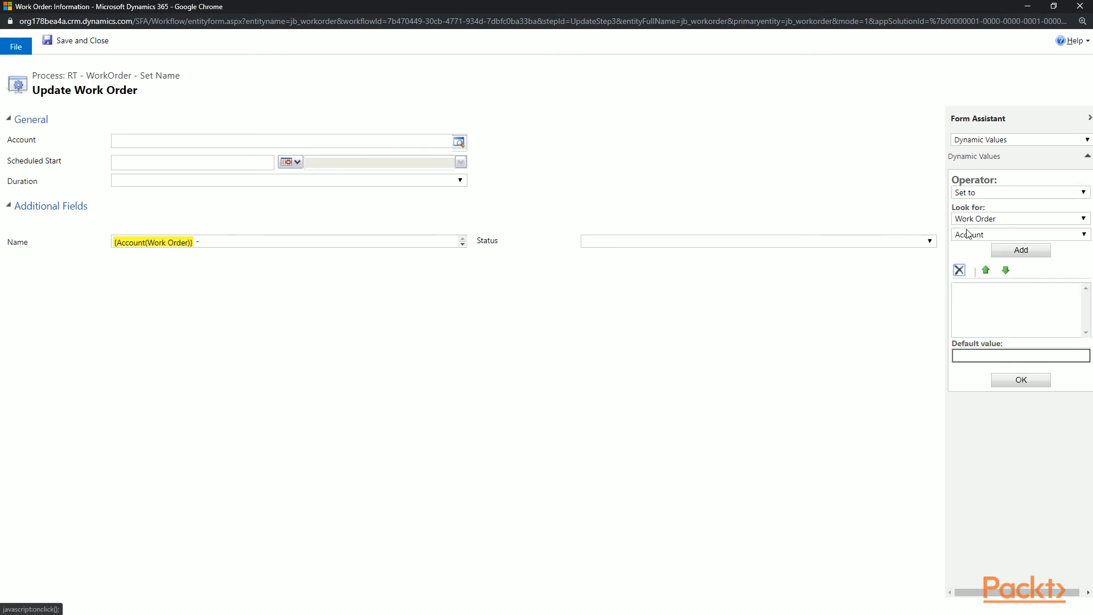
{"action": "left_click", "coordinate": [967, 234]}
{"action": "scroll", "coordinate": [970, 455], "scroll_direction": "down", "scroll_amount": 1}
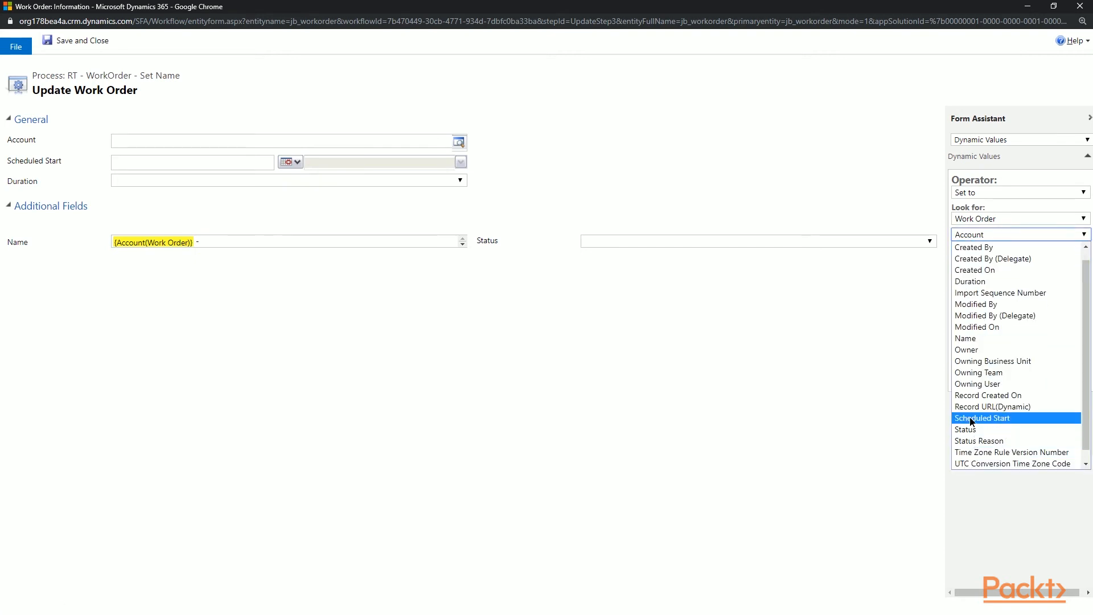
{"action": "left_click", "coordinate": [972, 420]}
{"action": "left_click", "coordinate": [1021, 250]}
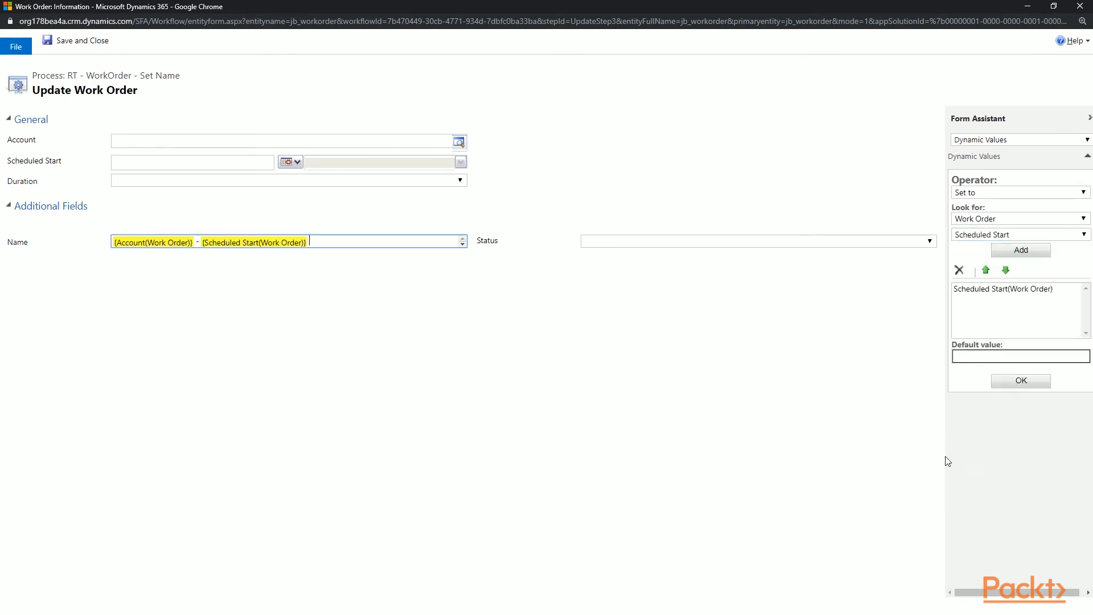
{"action": "left_click", "coordinate": [95, 47]}
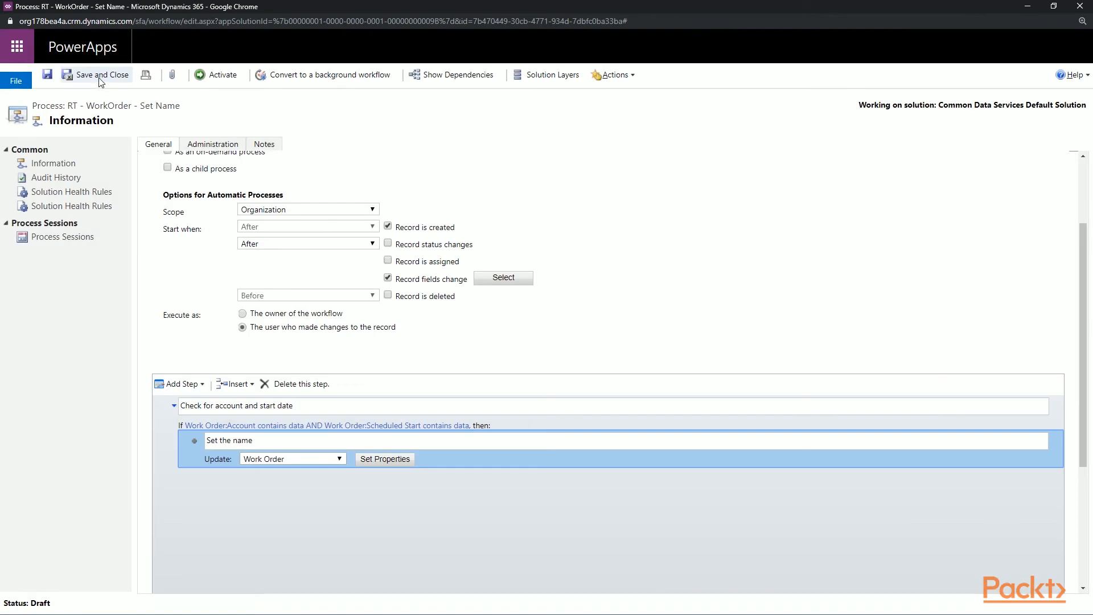
Save and close the workflow, and activate RT - WorkOrder - Set Name from the solution's process list.
{"action": "left_click", "coordinate": [100, 80]}
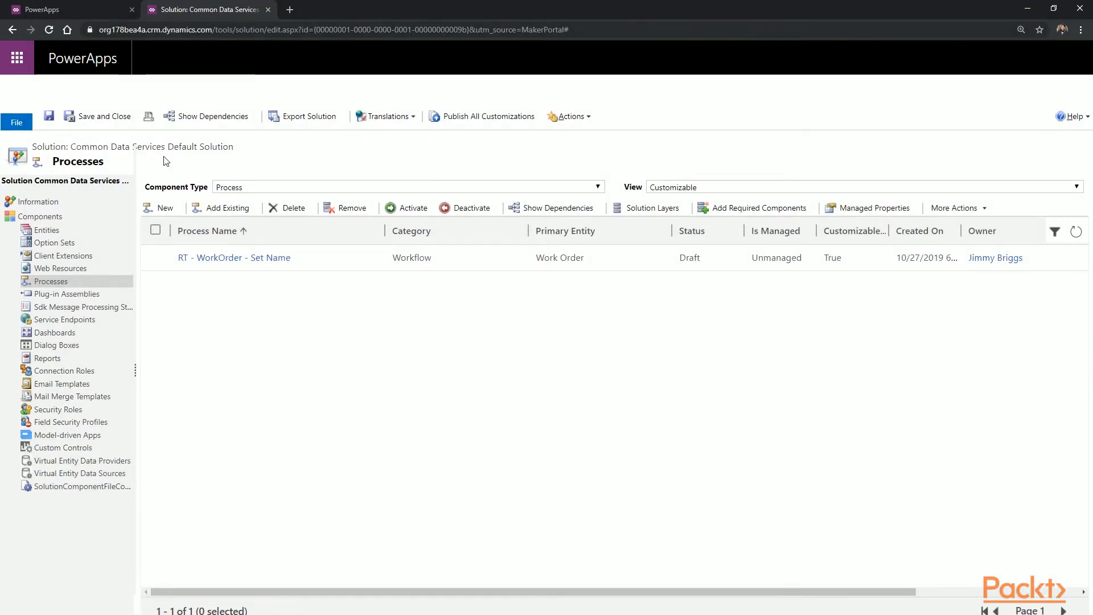
{"action": "left_click", "coordinate": [406, 208]}
{"action": "left_click", "coordinate": [634, 401]}
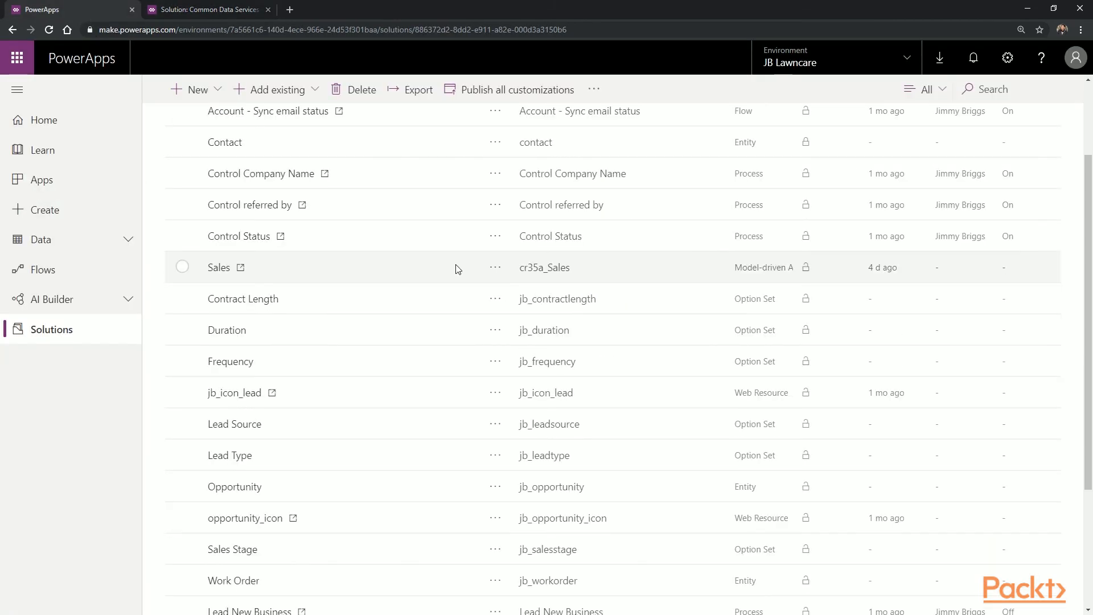
Launch the Sales model-driven app from the solution and open Work Orders in the Other area.
{"action": "left_click", "coordinate": [494, 268]}
{"action": "left_click", "coordinate": [518, 336]}
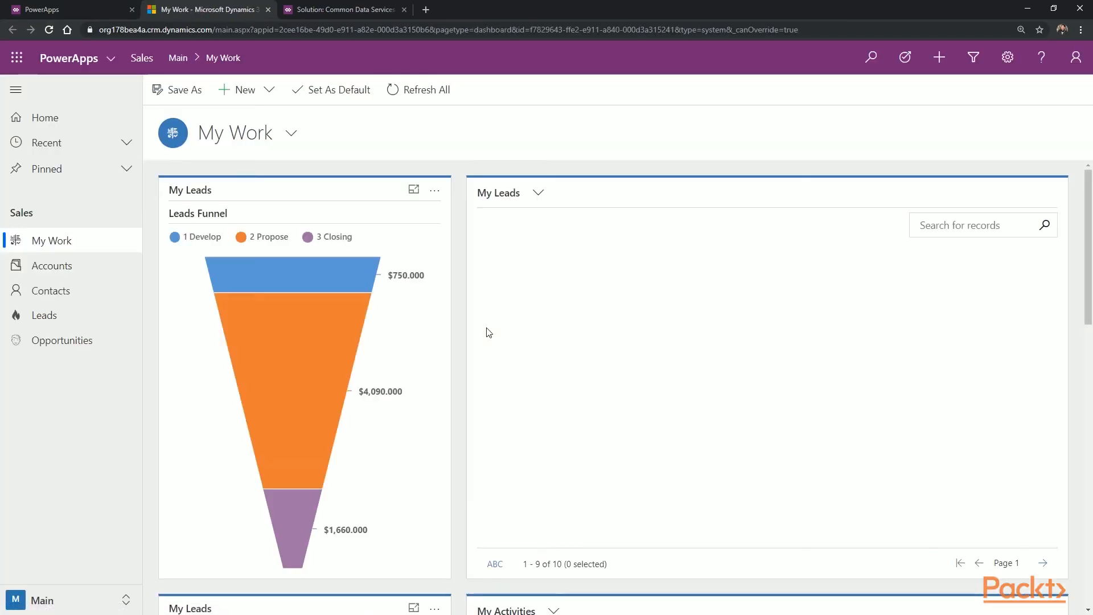
{"action": "left_click", "coordinate": [77, 600]}
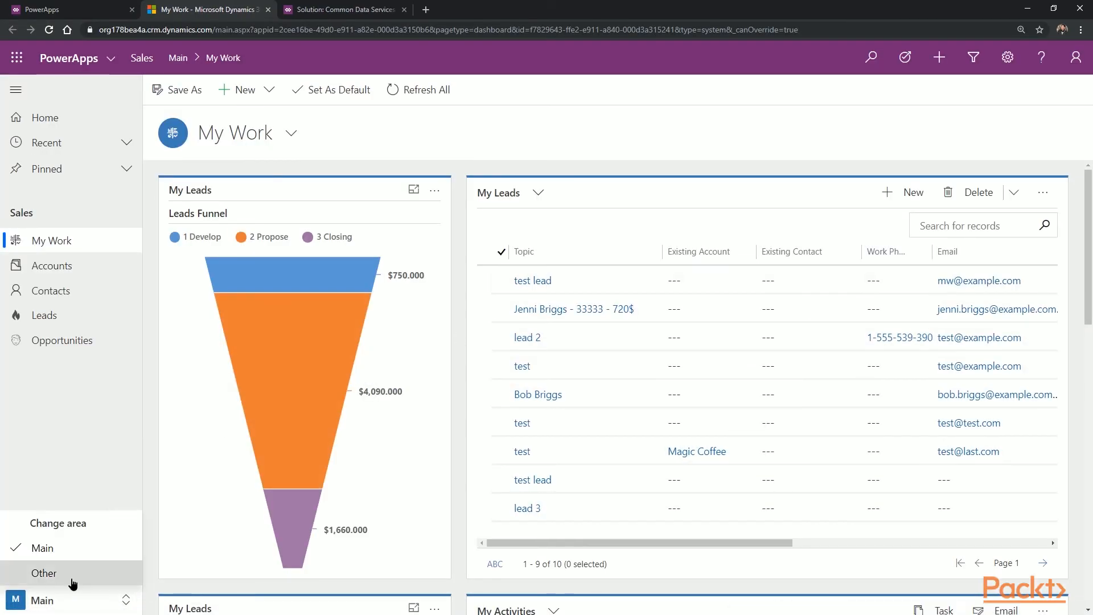
{"action": "left_click", "coordinate": [70, 576]}
{"action": "left_click", "coordinate": [82, 355]}
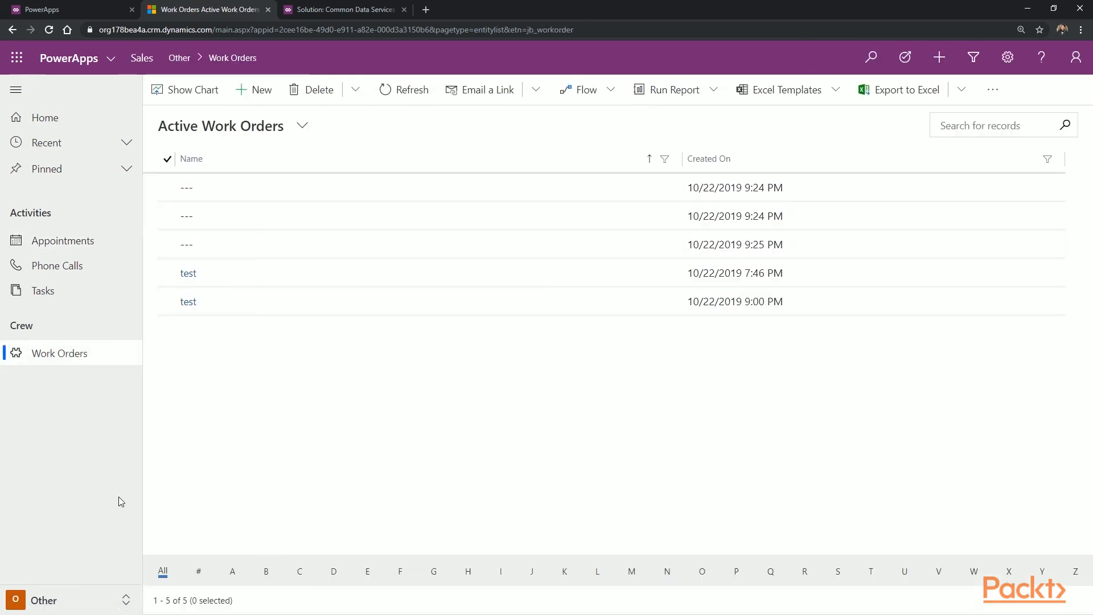
Create a work order for the Magic Coffee account with a scheduled start of 10/31/2019, and save and close it.
{"action": "left_click", "coordinate": [250, 90]}
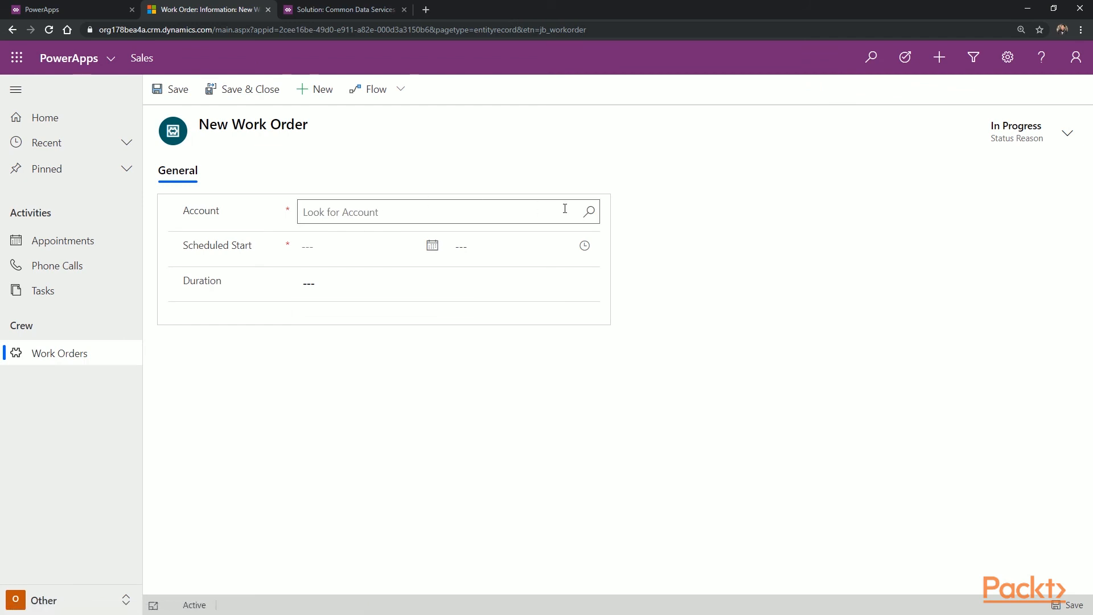
{"action": "left_click", "coordinate": [589, 215]}
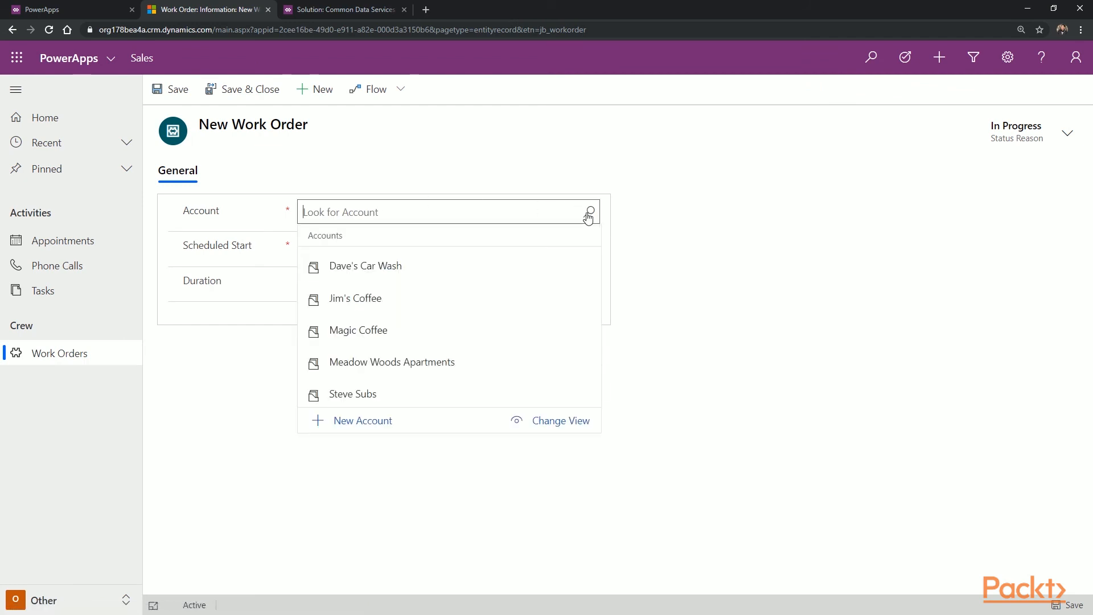
{"action": "left_click", "coordinate": [425, 333]}
{"action": "left_click", "coordinate": [431, 246]}
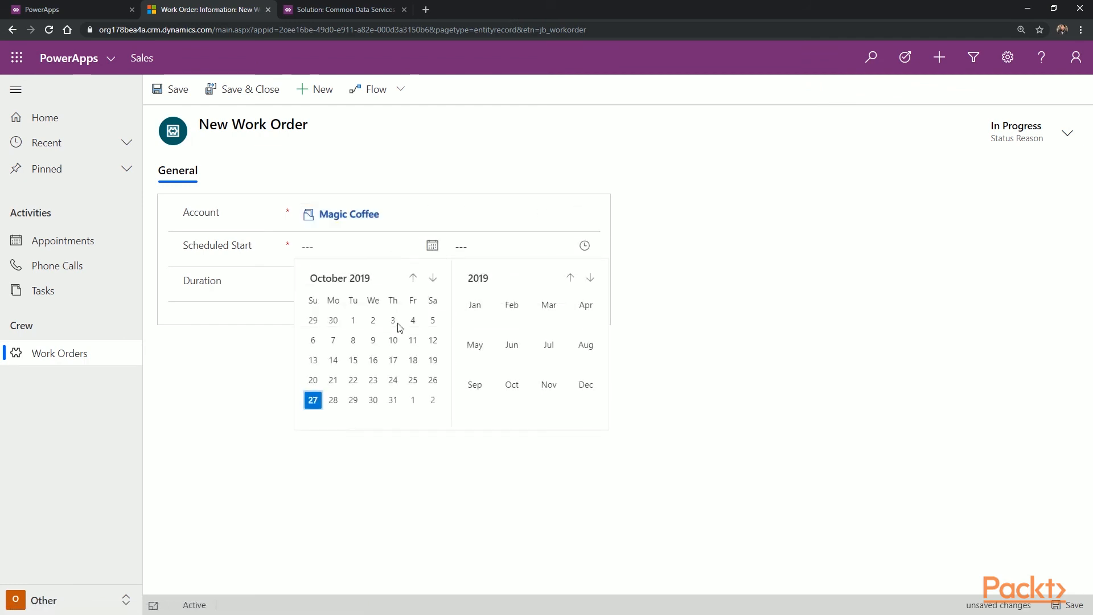
{"action": "left_click", "coordinate": [391, 401]}
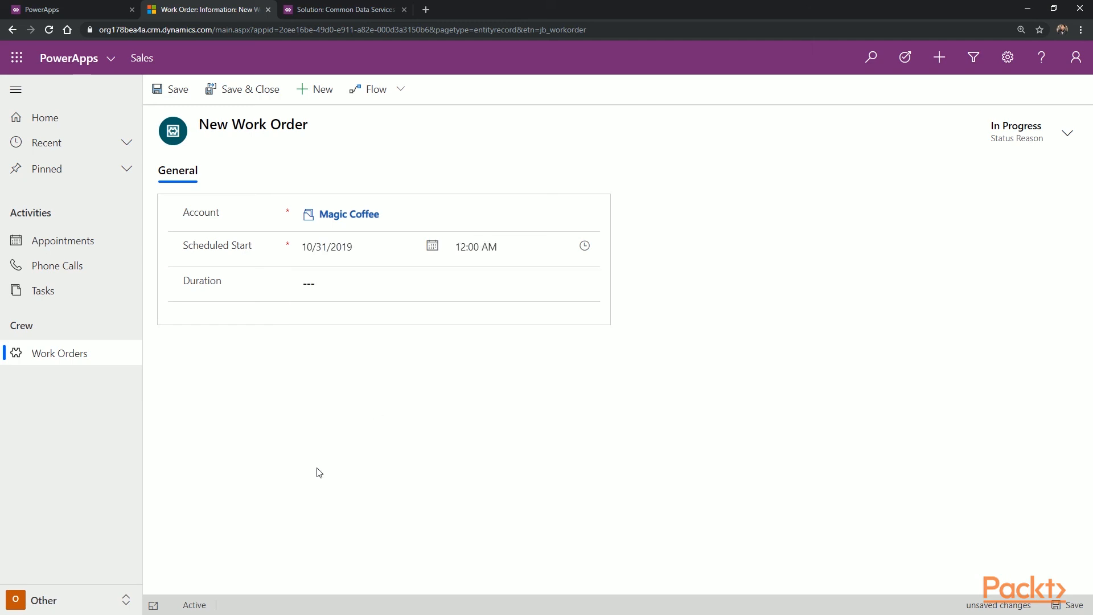
{"action": "left_click", "coordinate": [243, 91]}
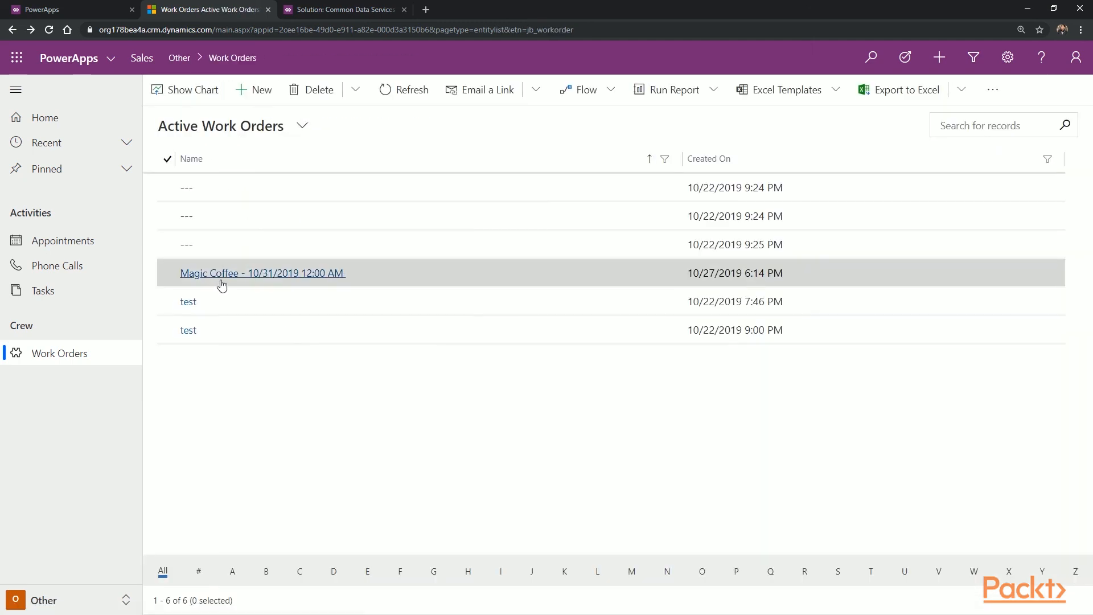